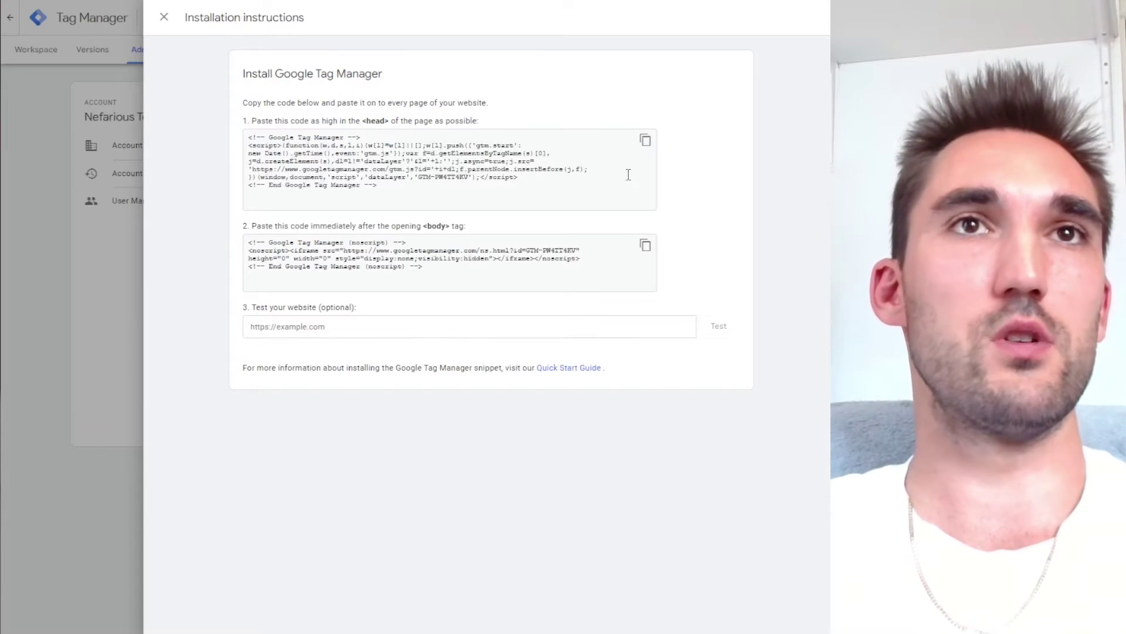
Step: Paste the GTM head snippet into Header Scripts and the noscript snippet into Footer Scripts, then save
left_click(645, 141)
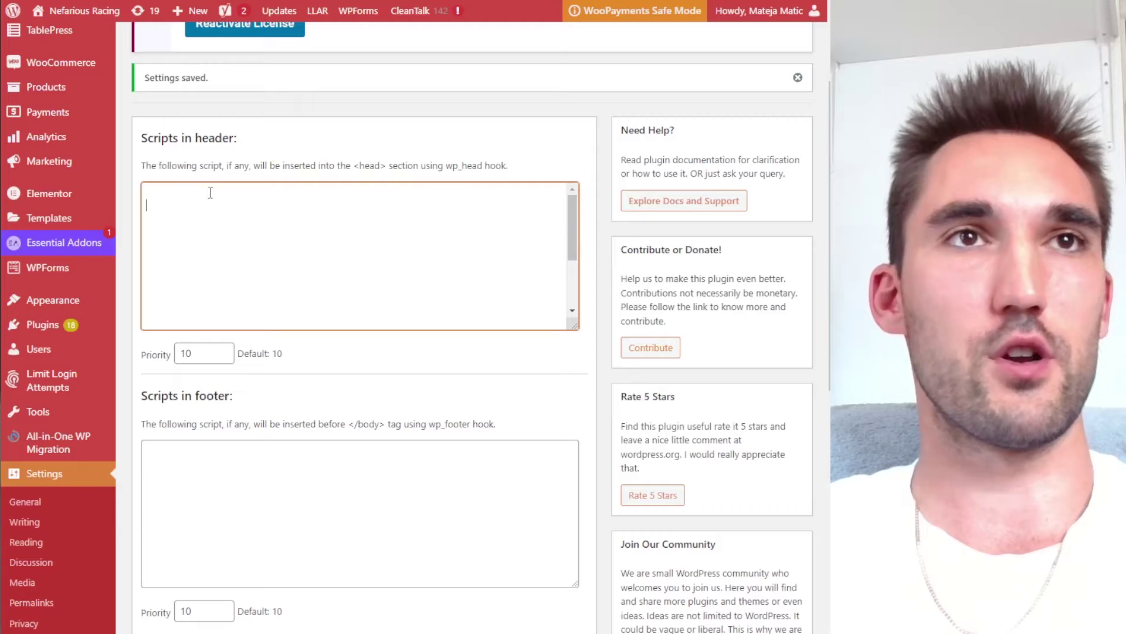
key("ctrl+v")
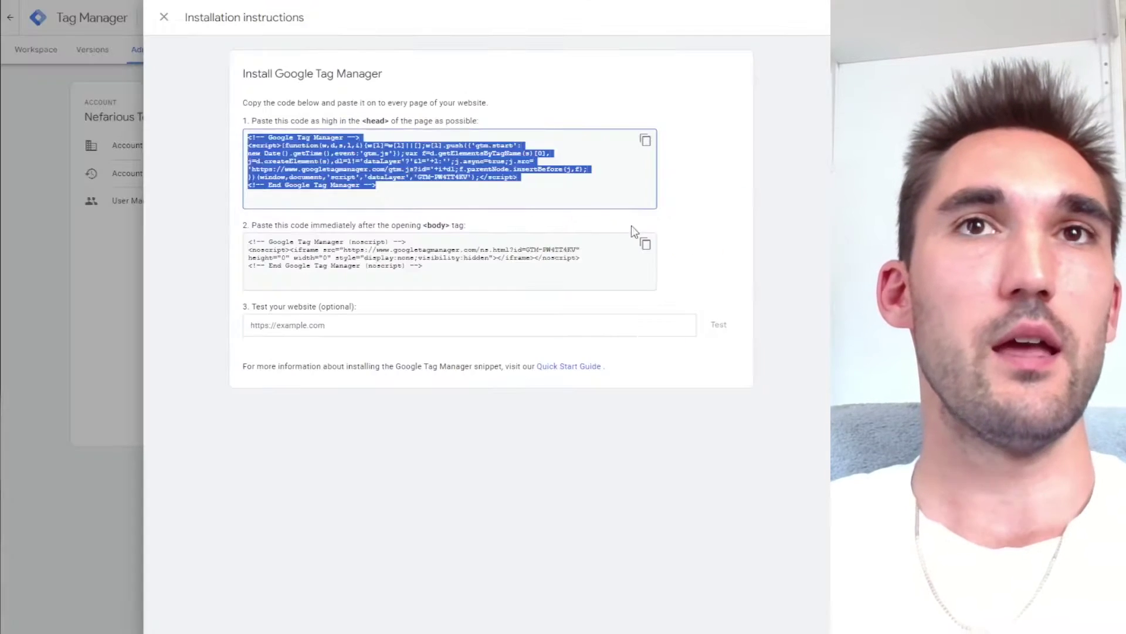
left_click(643, 244)
left_click(266, 378)
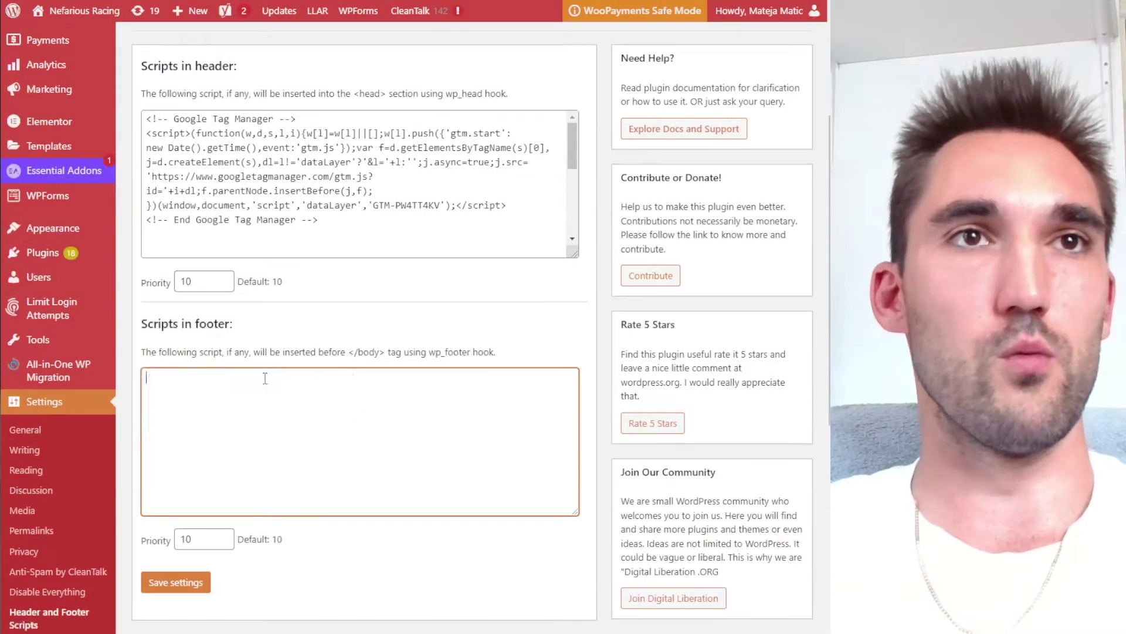
key("ctrl+v")
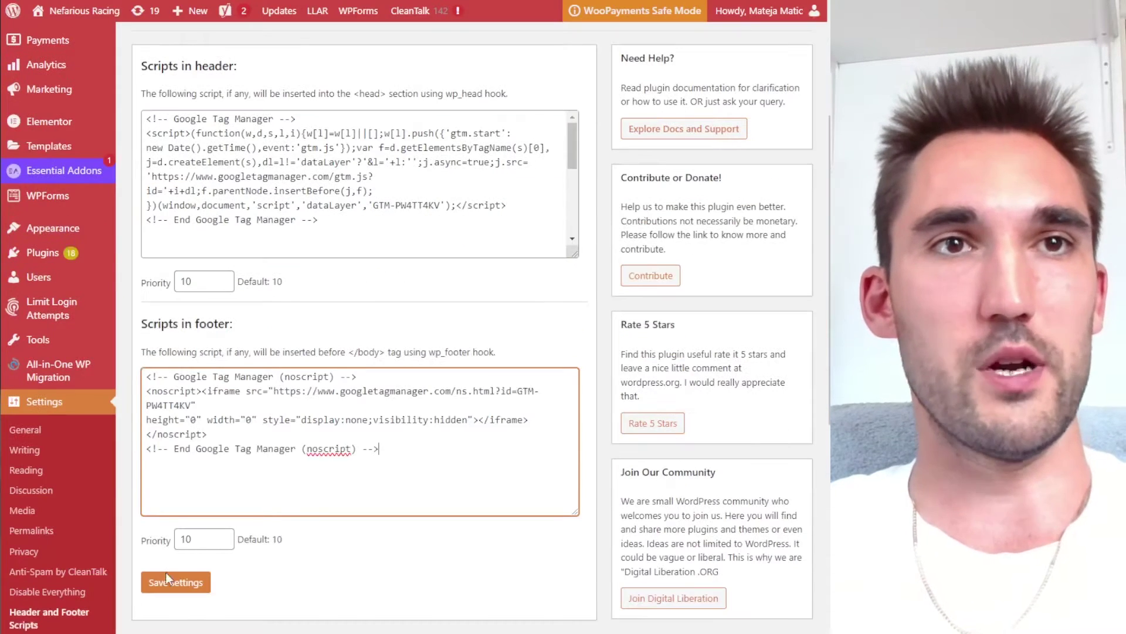
left_click(170, 582)
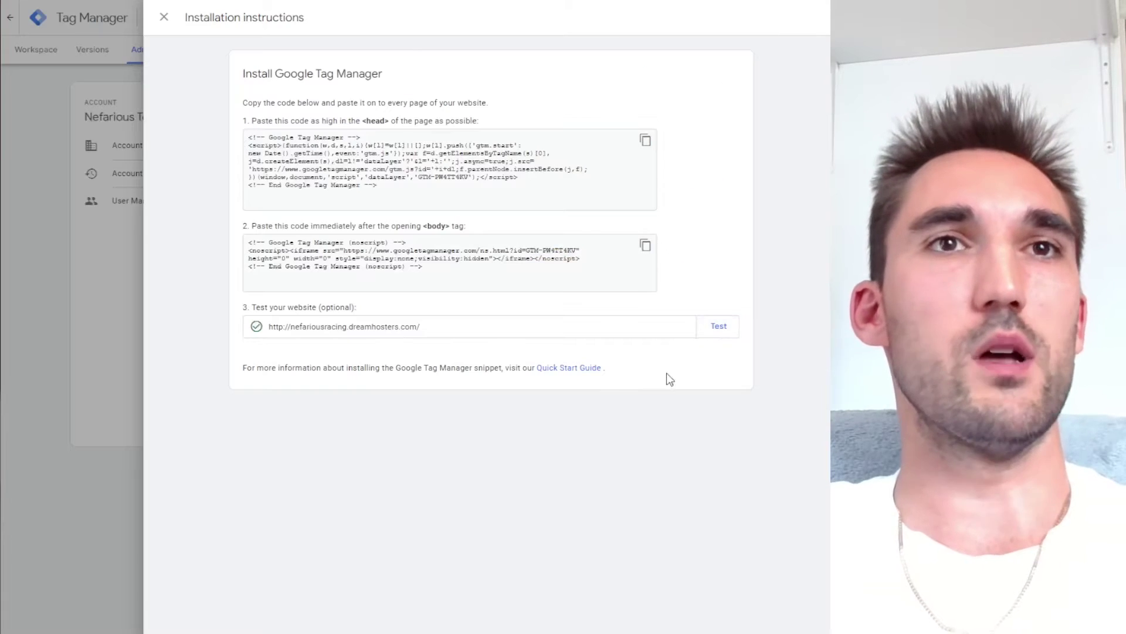
Step: Close the installation instructions and return to the Default Workspace overview
scroll(721, 477, "down", 1)
scroll(721, 476, "down", 1)
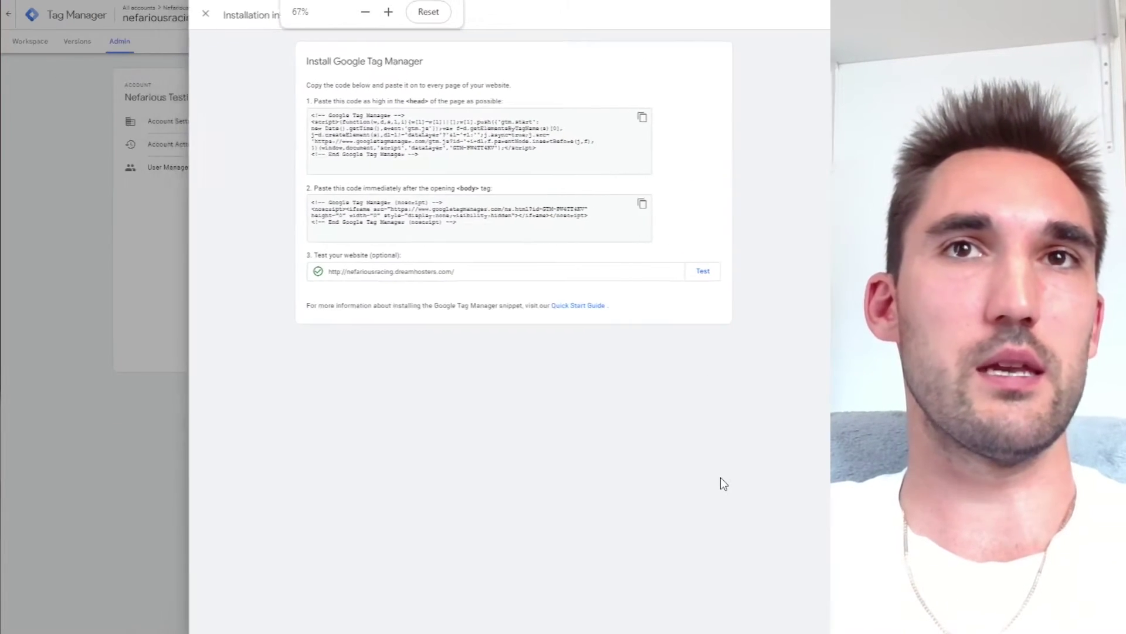
scroll(720, 476, "up", 3)
left_click(132, 20)
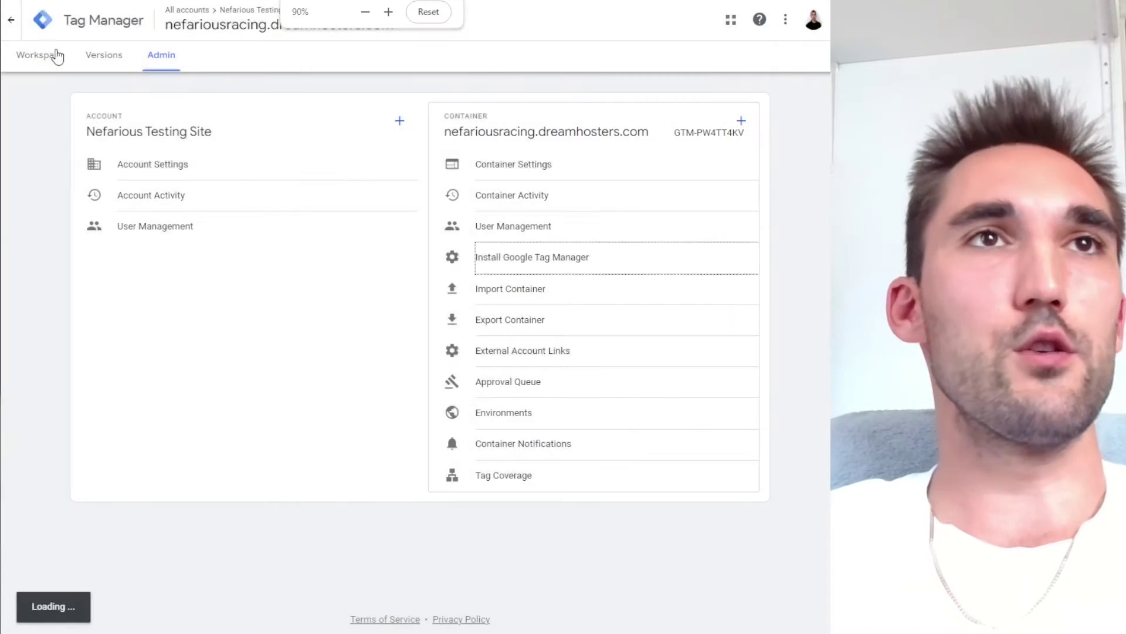
left_click(43, 66)
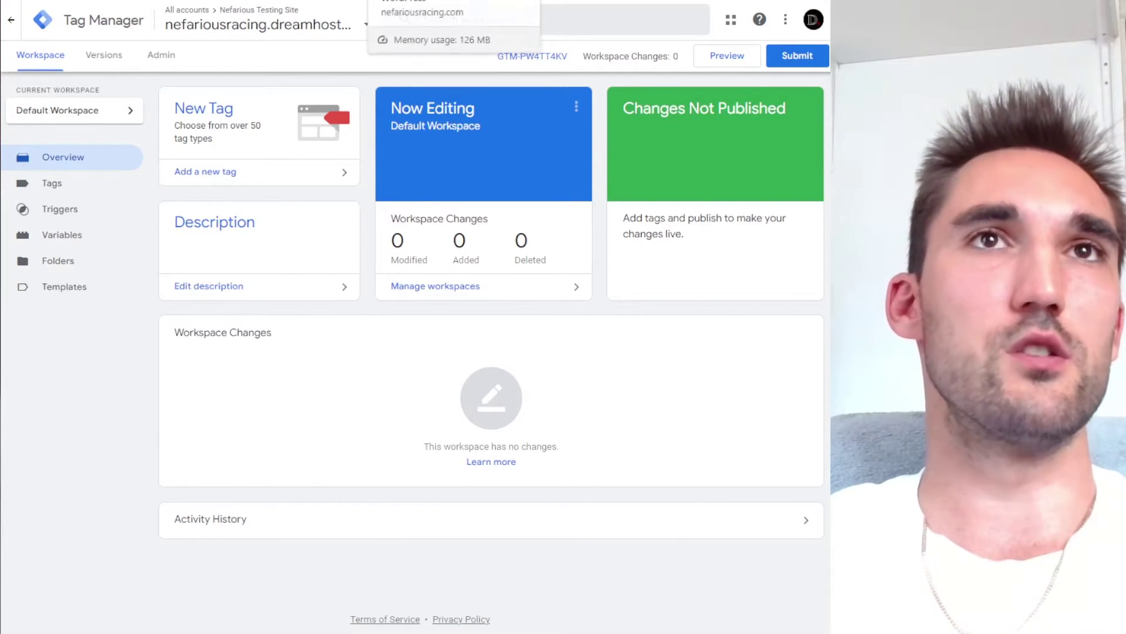
Step: Copy the GTM4WP plugin title from WordPress's installed plugins list for a plugin search
left_click(411, 1)
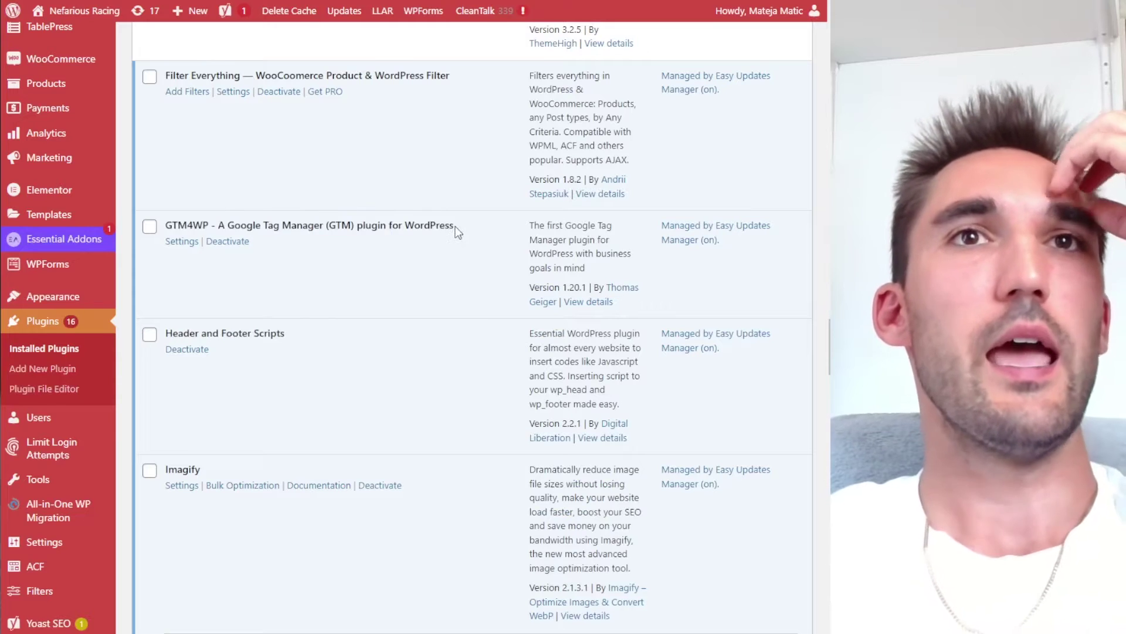
left_click_drag(454, 226, 174, 222)
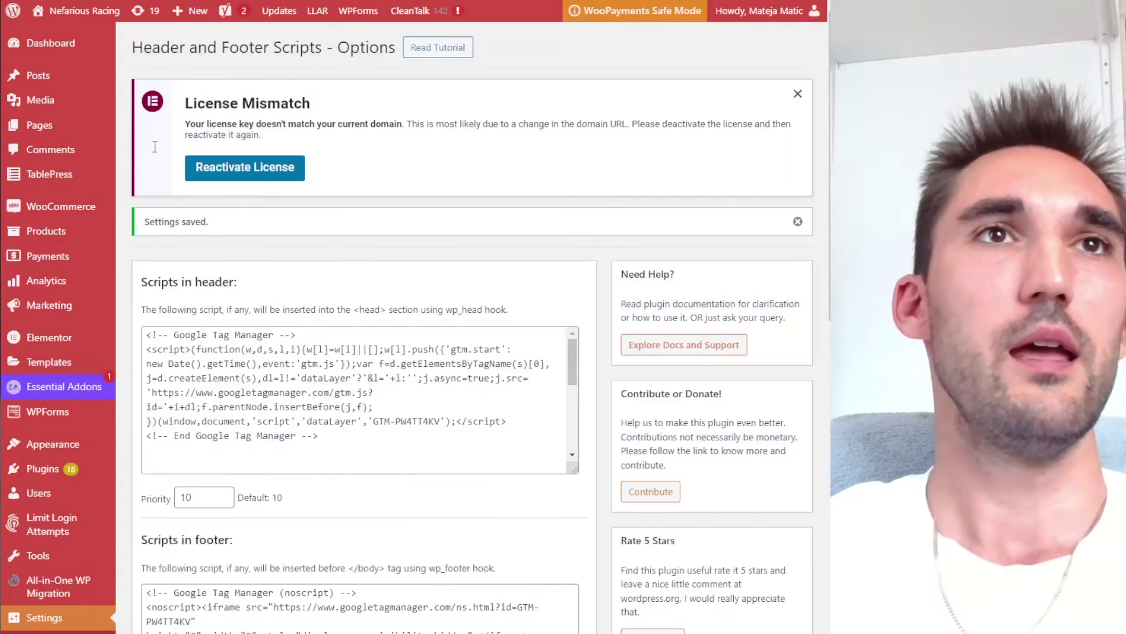
scroll(155, 146, "down", 1)
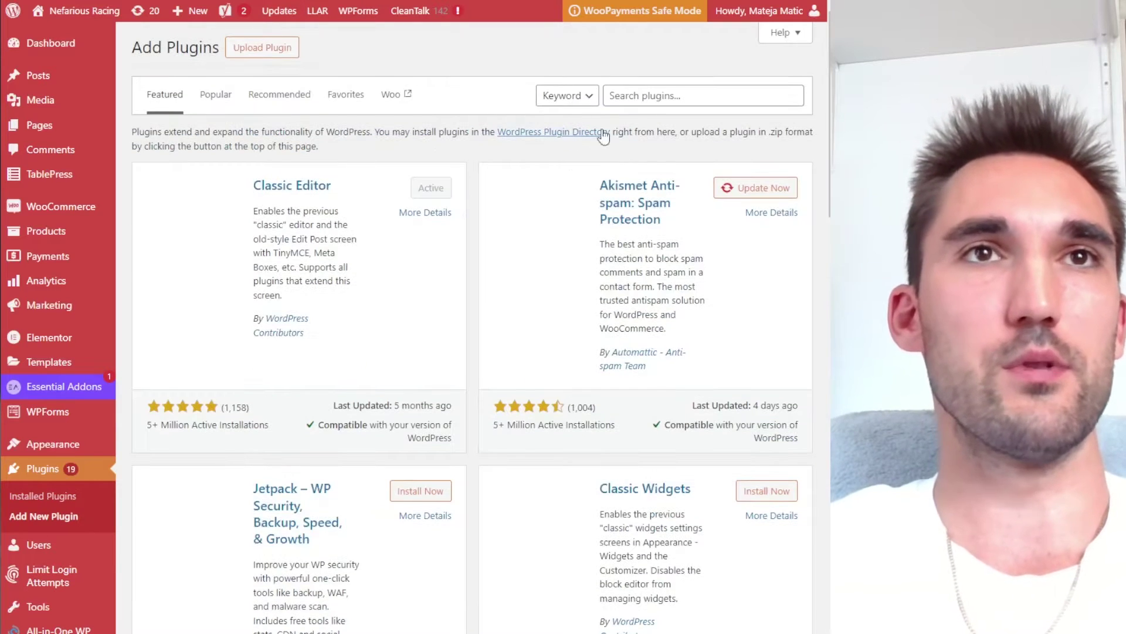
left_click(675, 93)
Step: Search Add Plugins for GTM4WP, then install and activate it
key("ctrl+v")
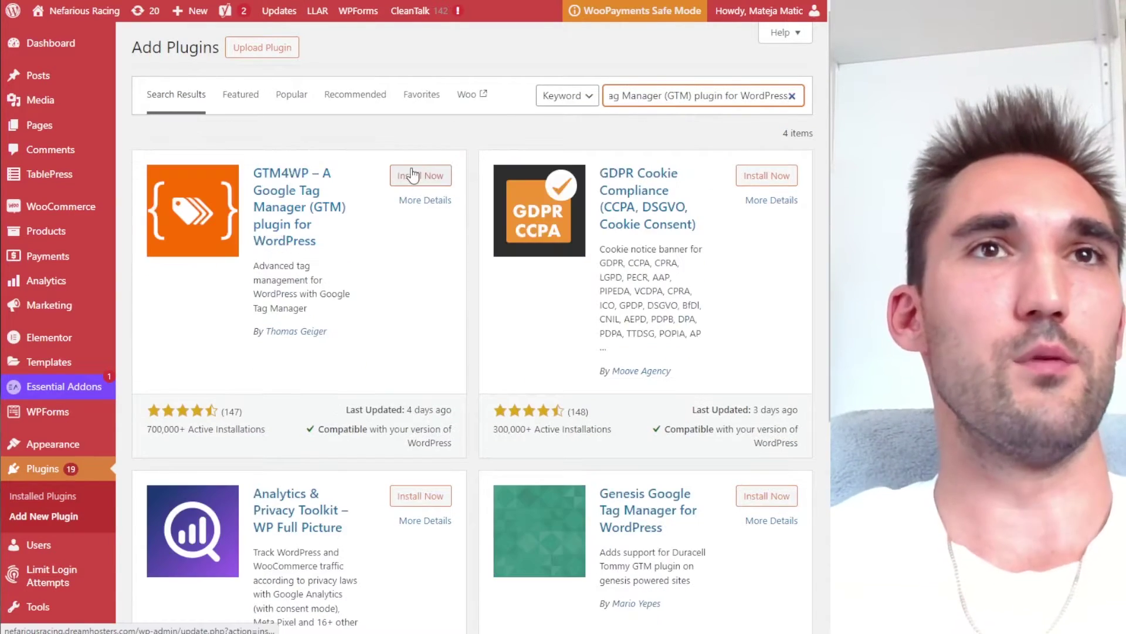
left_click(420, 175)
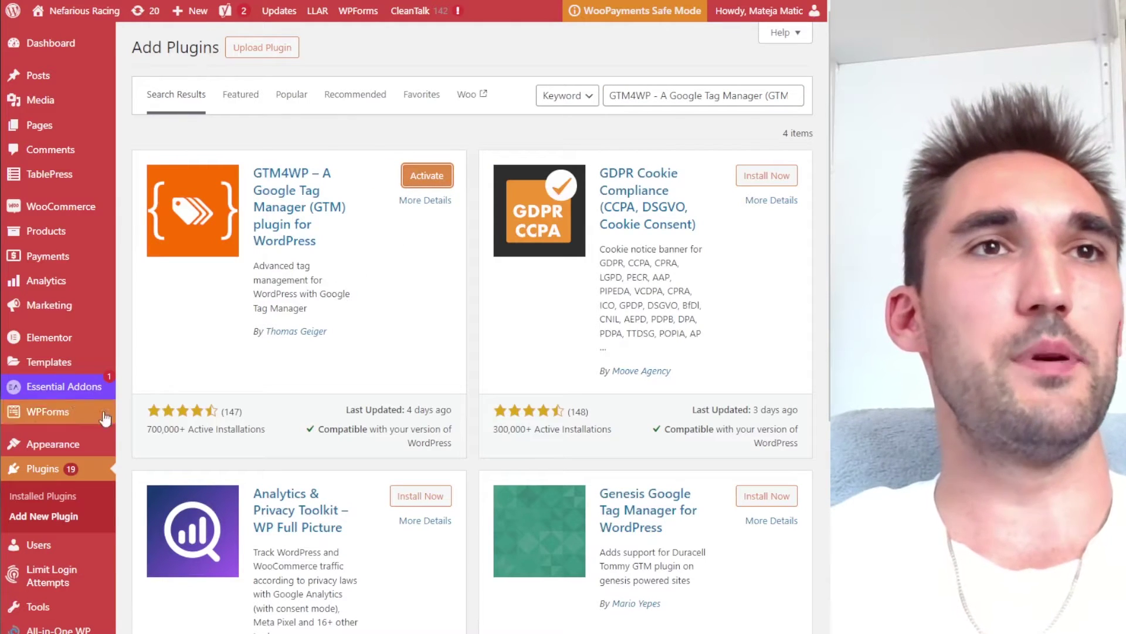
mouse_move(93, 335)
scroll(92, 335, "down", 2)
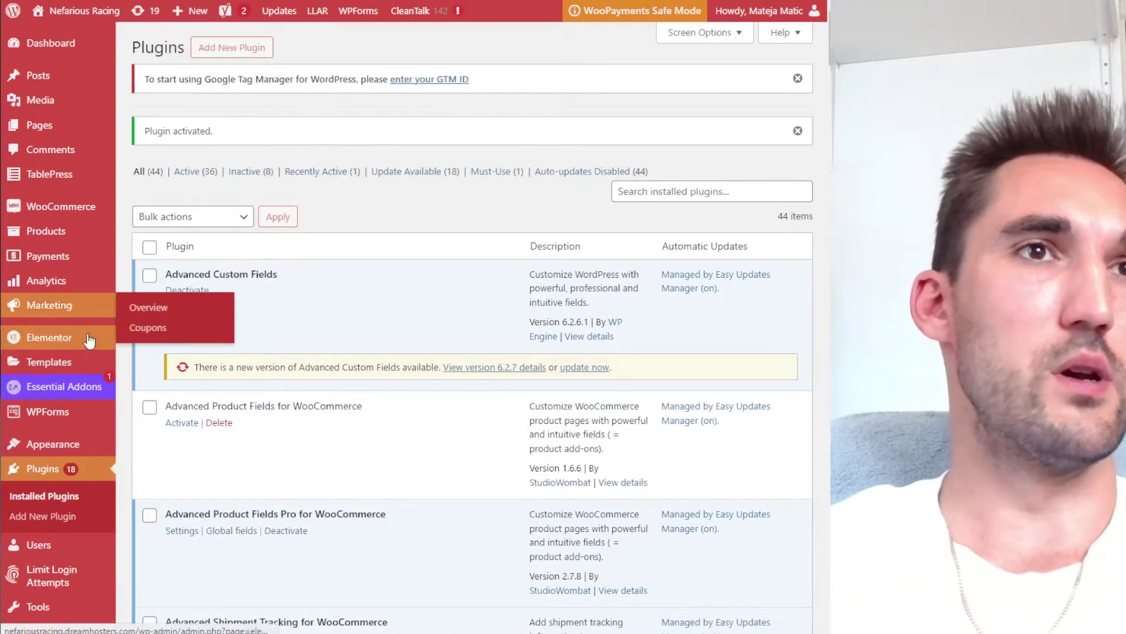
Step: Open the GTM4WP plugin settings page
scroll(95, 334, "down", 4)
scroll(296, 317, "down", 20)
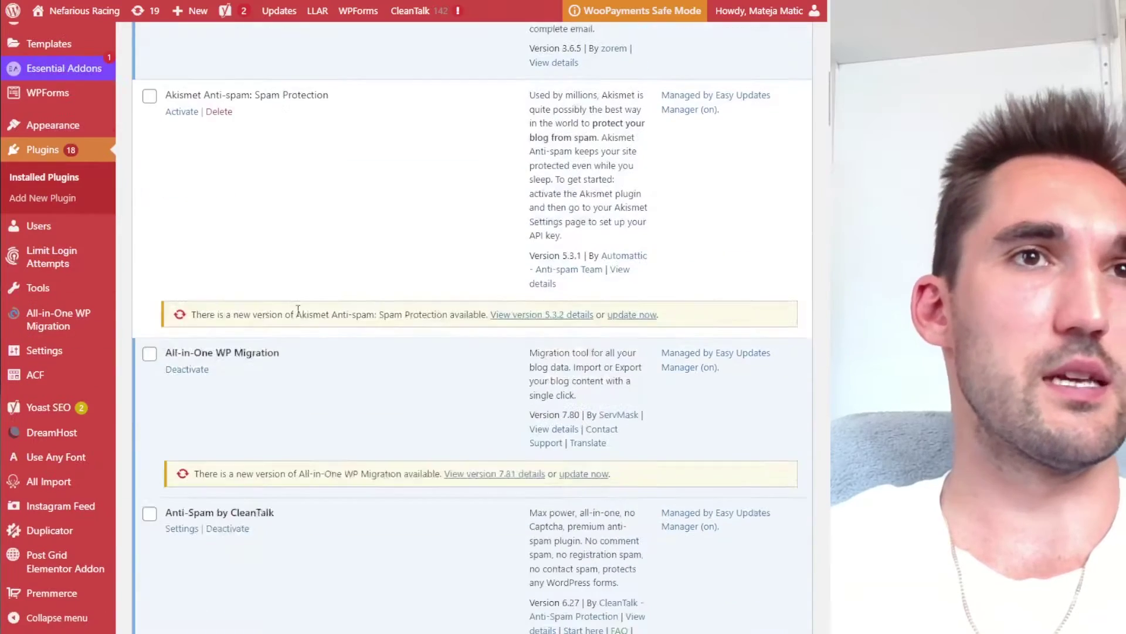
scroll(295, 329, "down", 10)
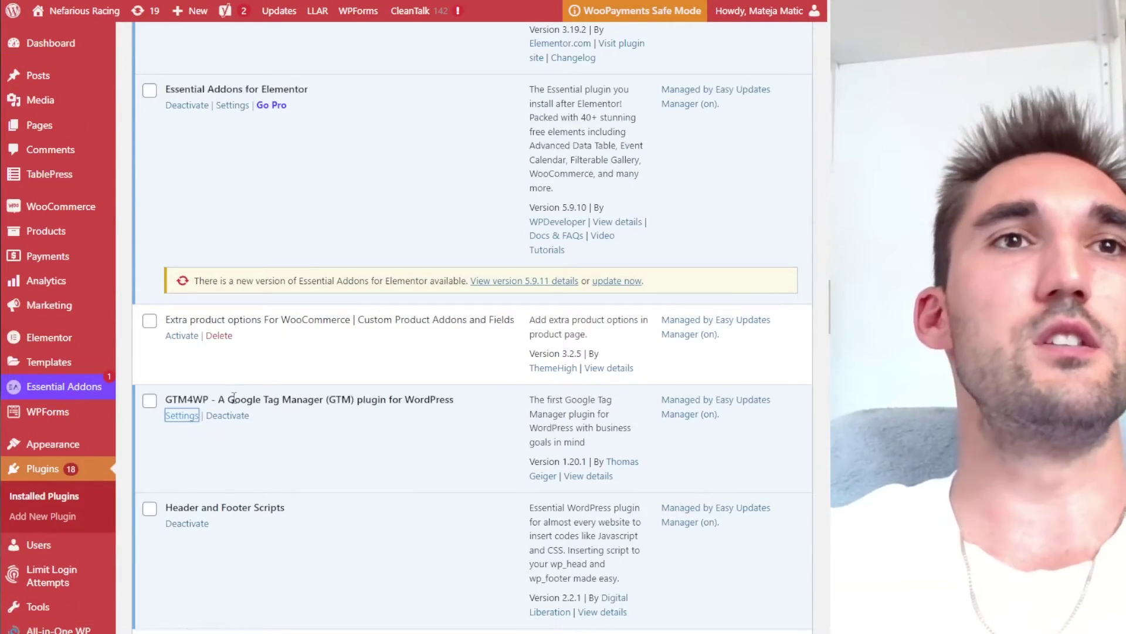
left_click(197, 417)
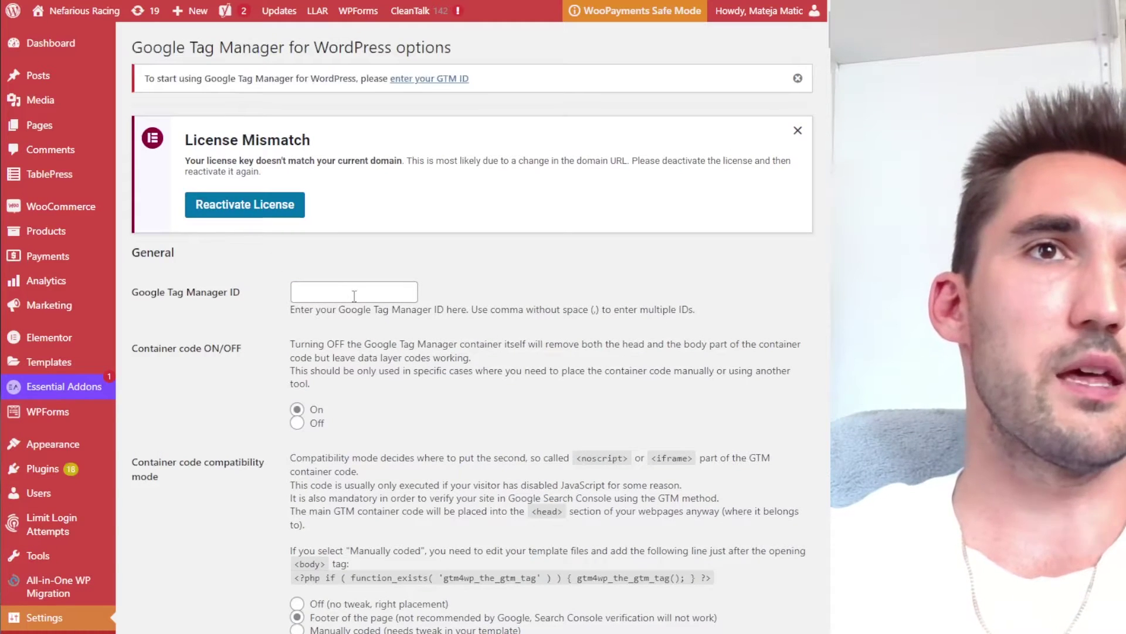
Step: Enter GTM-PW4TT4KV as the Google Tag Manager ID and switch container code off
left_click(353, 297)
key("ctrl+Tab")
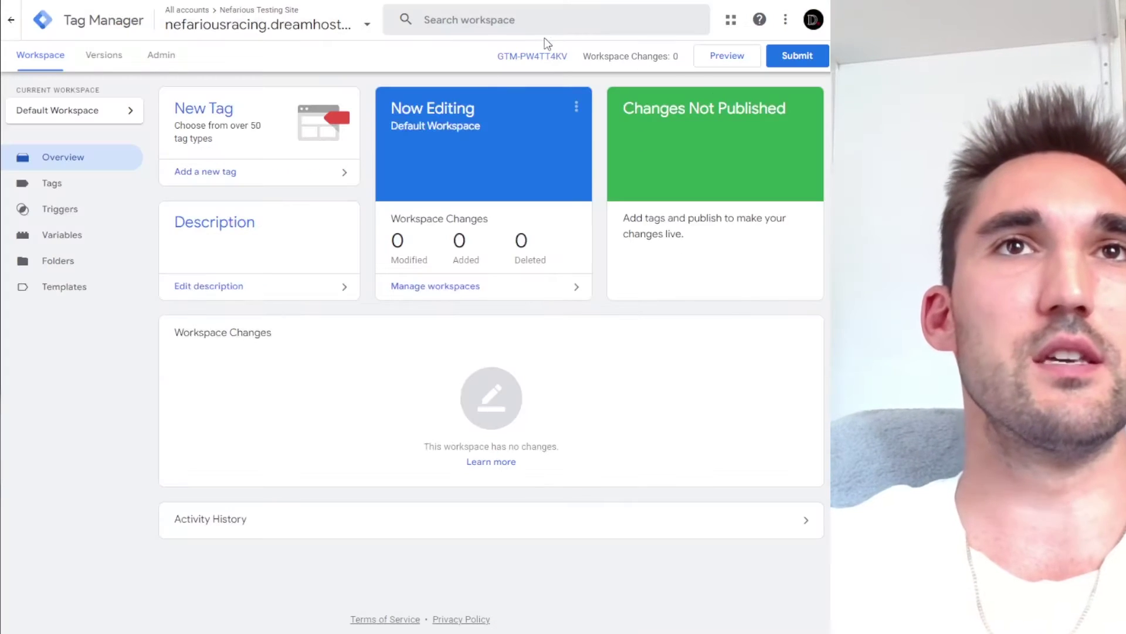
left_click_drag(523, 58, 485, 61)
key("ctrl+c")
key("ctrl+Tab")
key("ctrl+v")
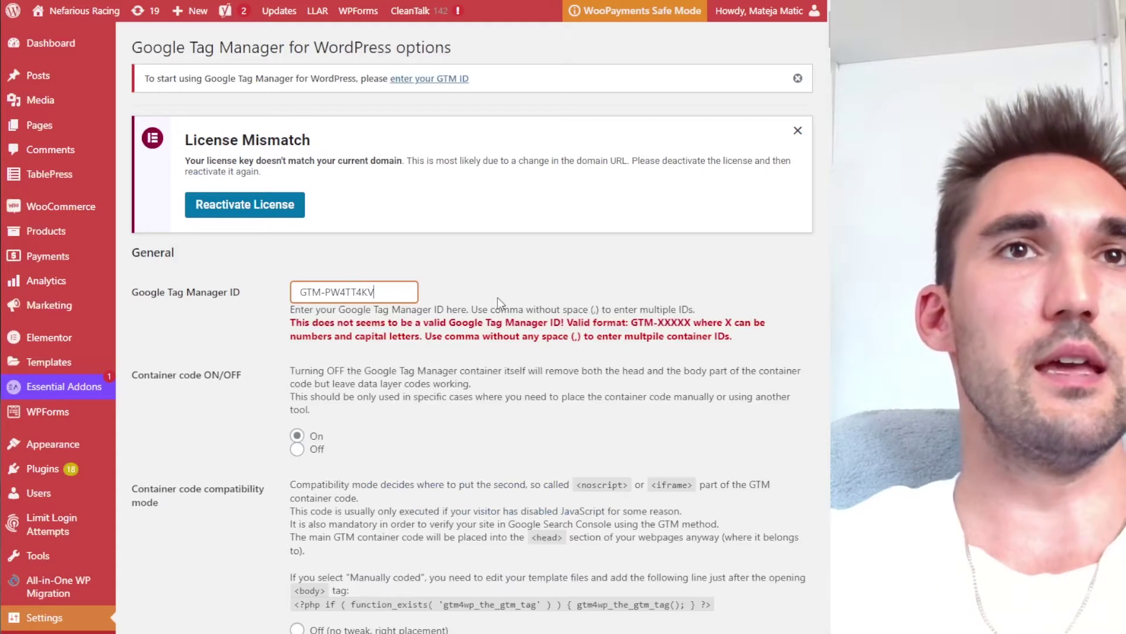
scroll(497, 298, "down", 3)
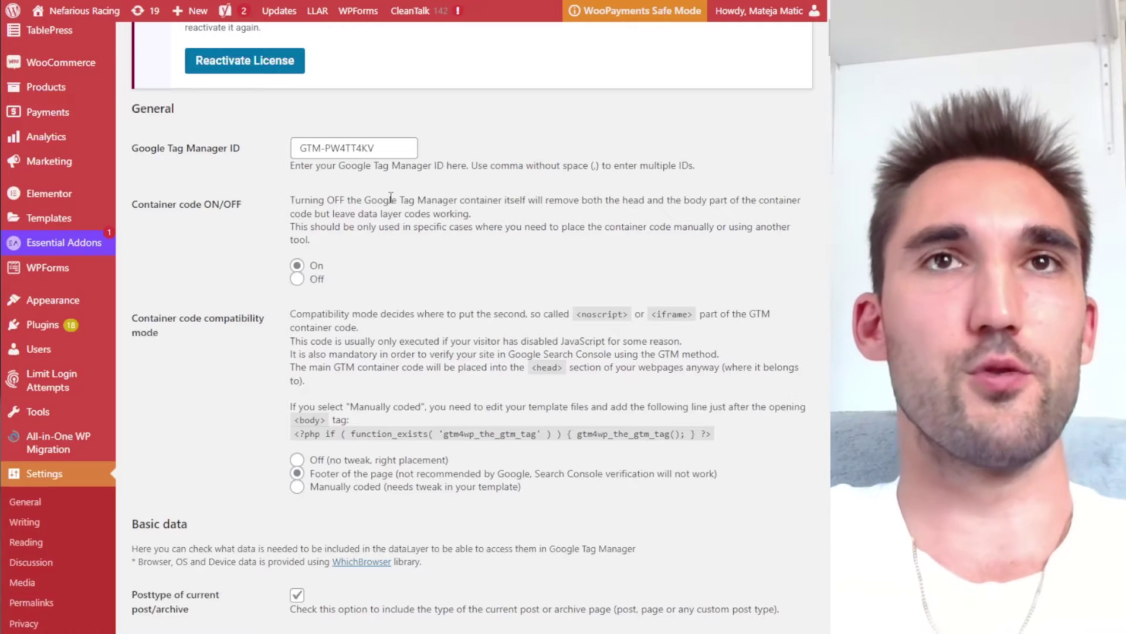
left_click(297, 279)
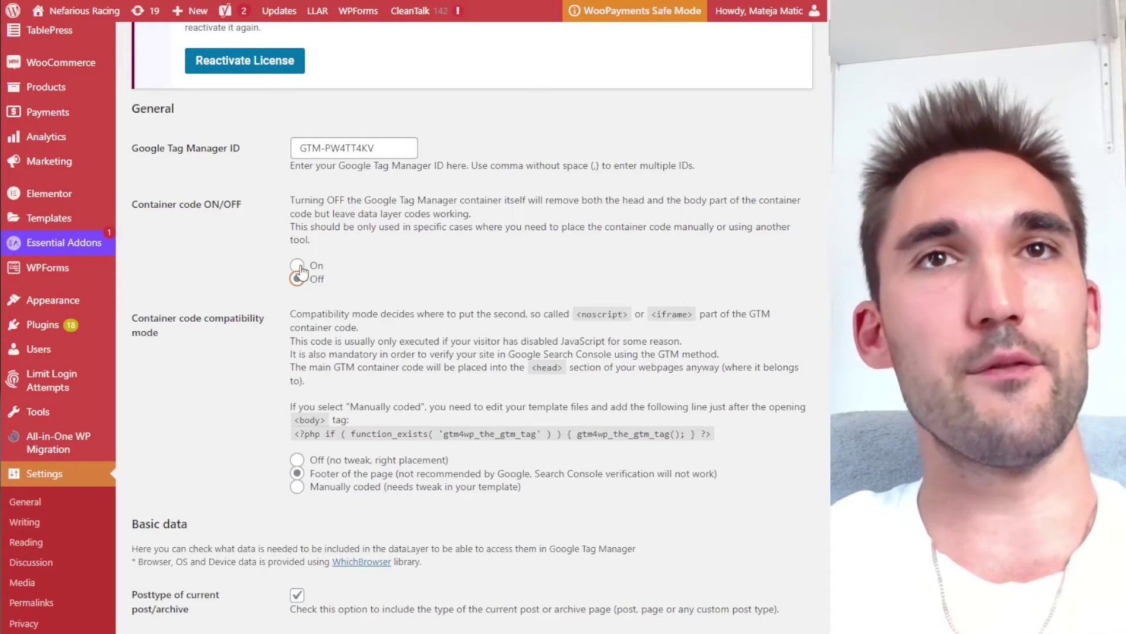
Step: Set GTM4WP's Container code ON/OFF option to Off
left_click(298, 266)
left_click_drag(475, 220, 668, 229)
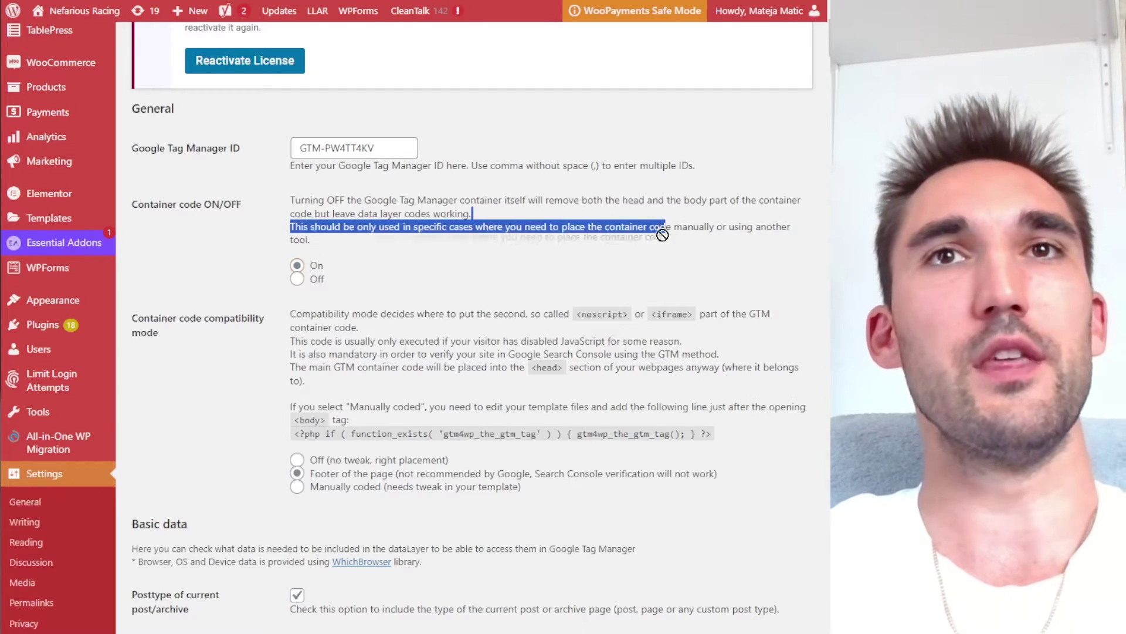
left_click(398, 210)
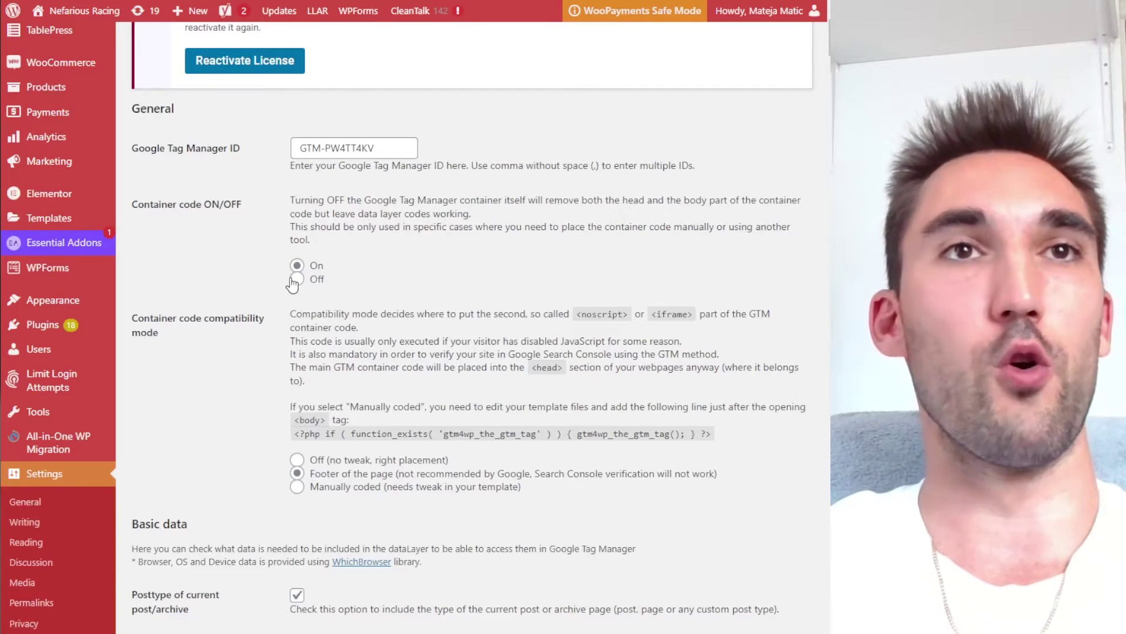
left_click(296, 280)
scroll(327, 229, "down", 1)
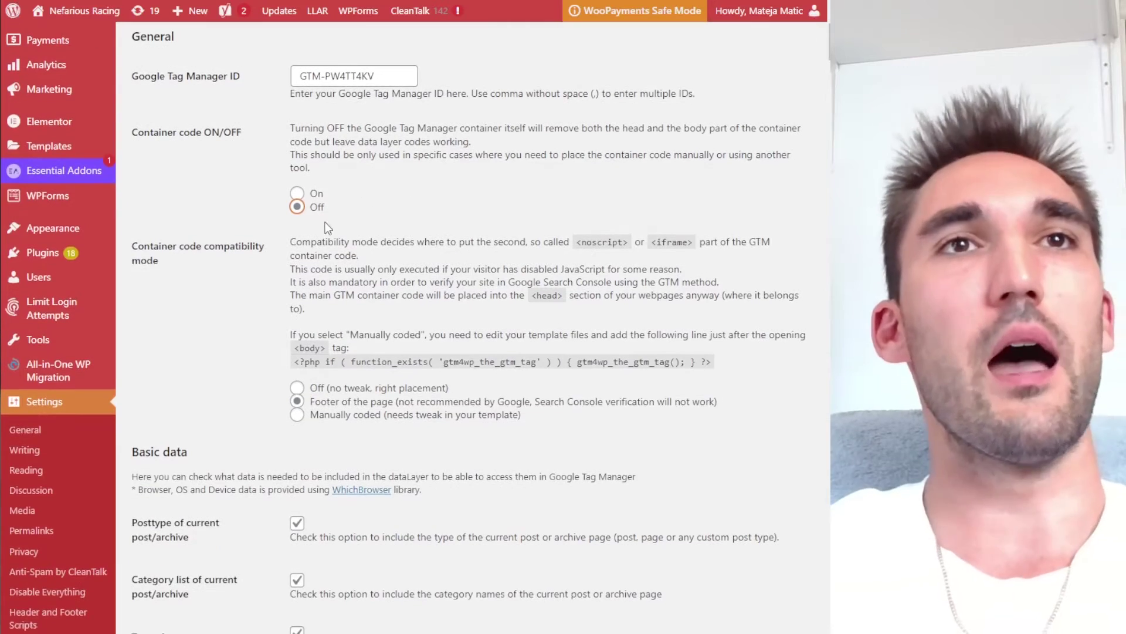
scroll(315, 211, "down", 2)
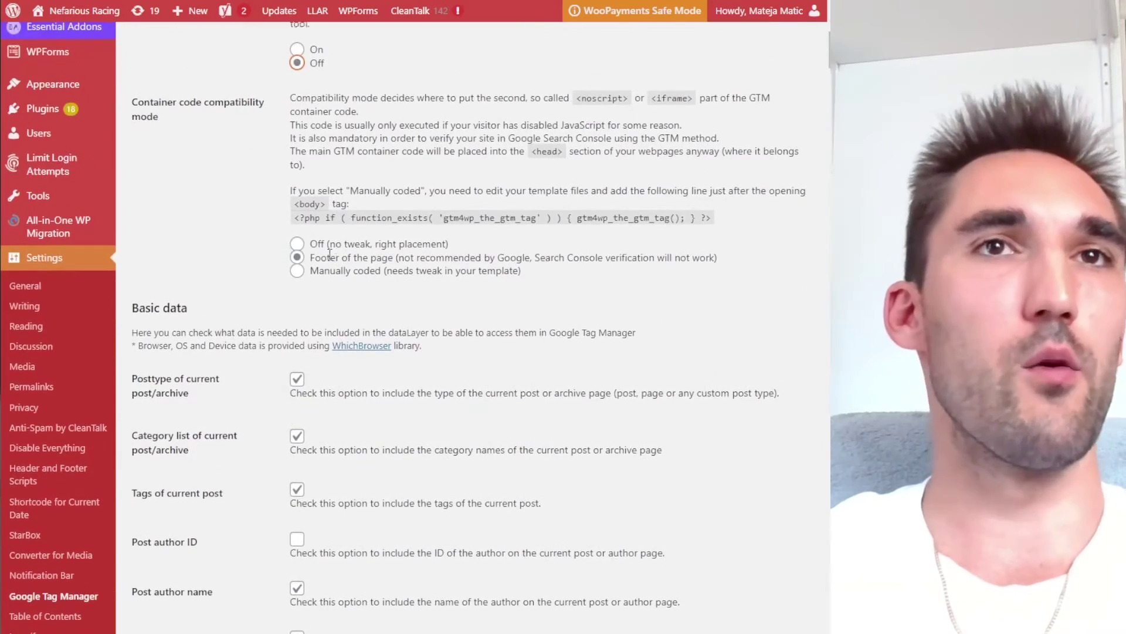
Step: Set container code compatibility mode to 'Off (no tweak, right placement)'
left_click(297, 271)
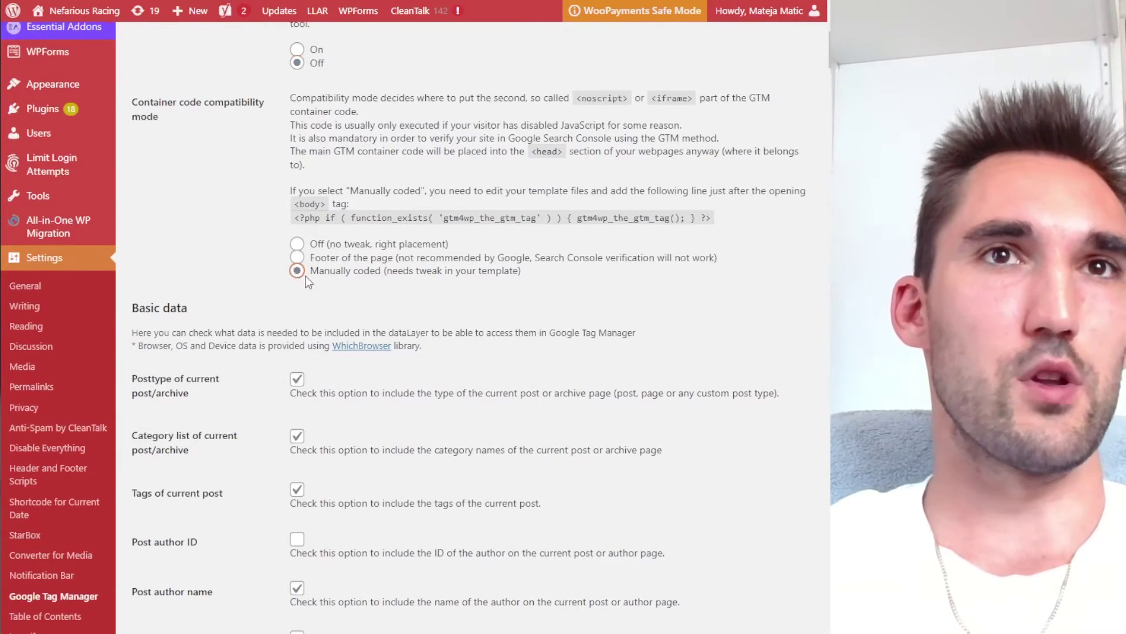
left_click(297, 244)
scroll(376, 248, "down", 20)
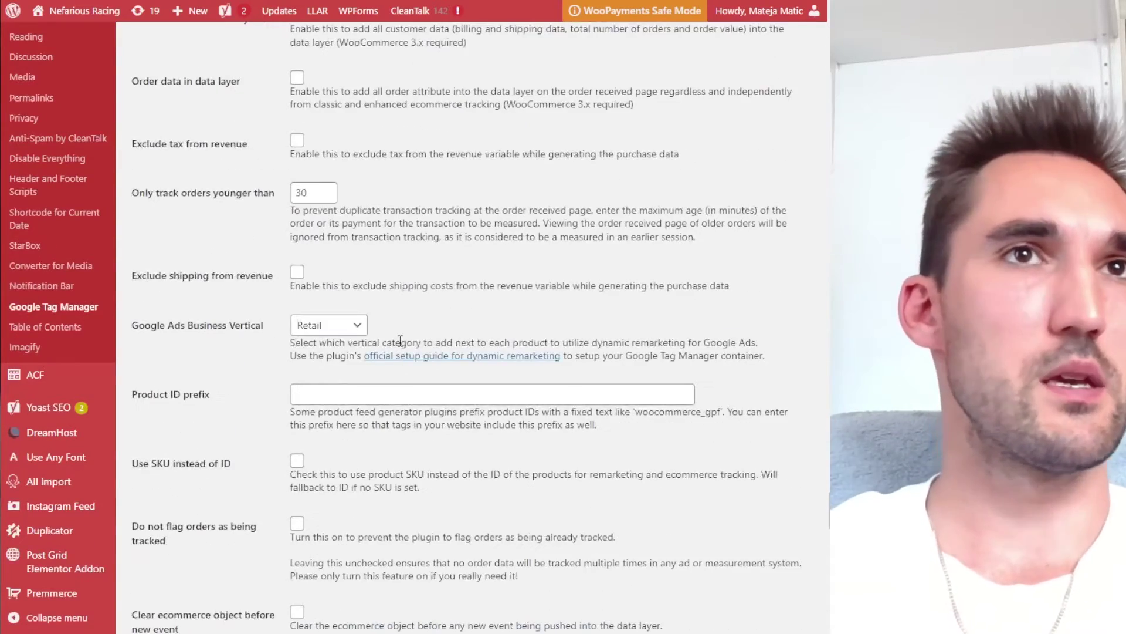
scroll(396, 347, "down", 15)
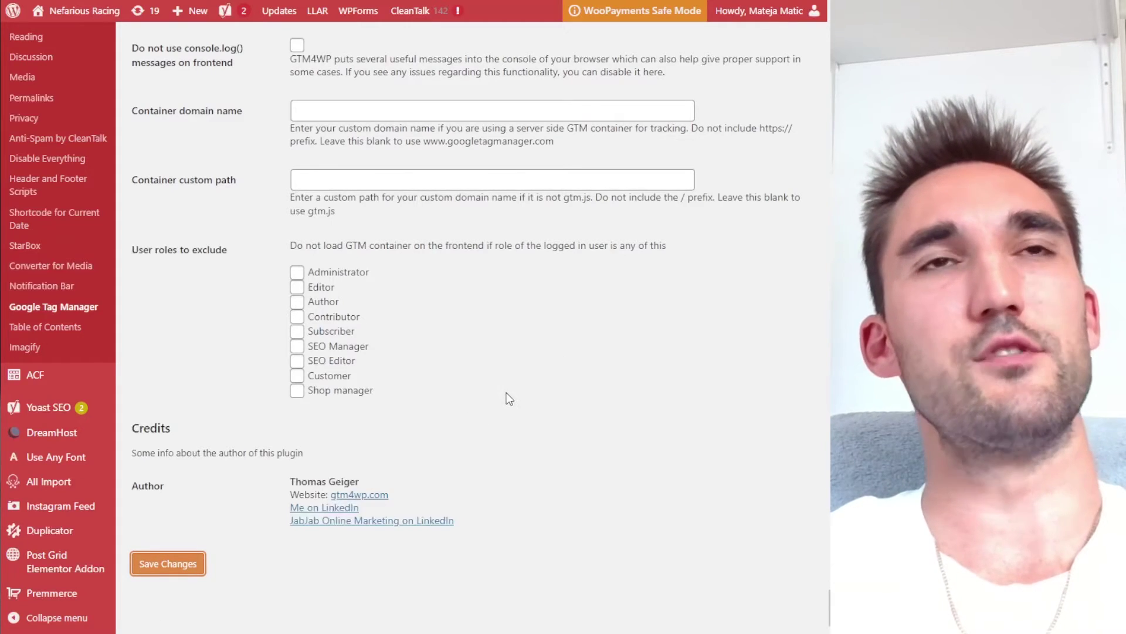
scroll(505, 392, "up", 15)
Step: Show the WooCommerce integration settings in GTM4WP options
scroll(367, 422, "down", 1)
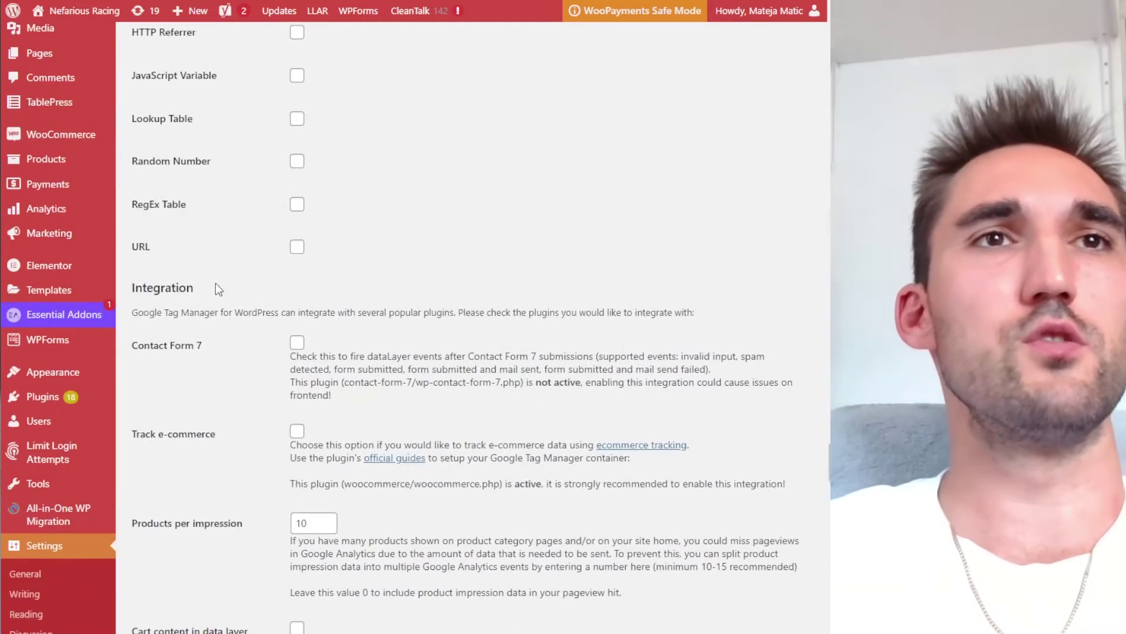
left_click_drag(202, 285, 135, 288)
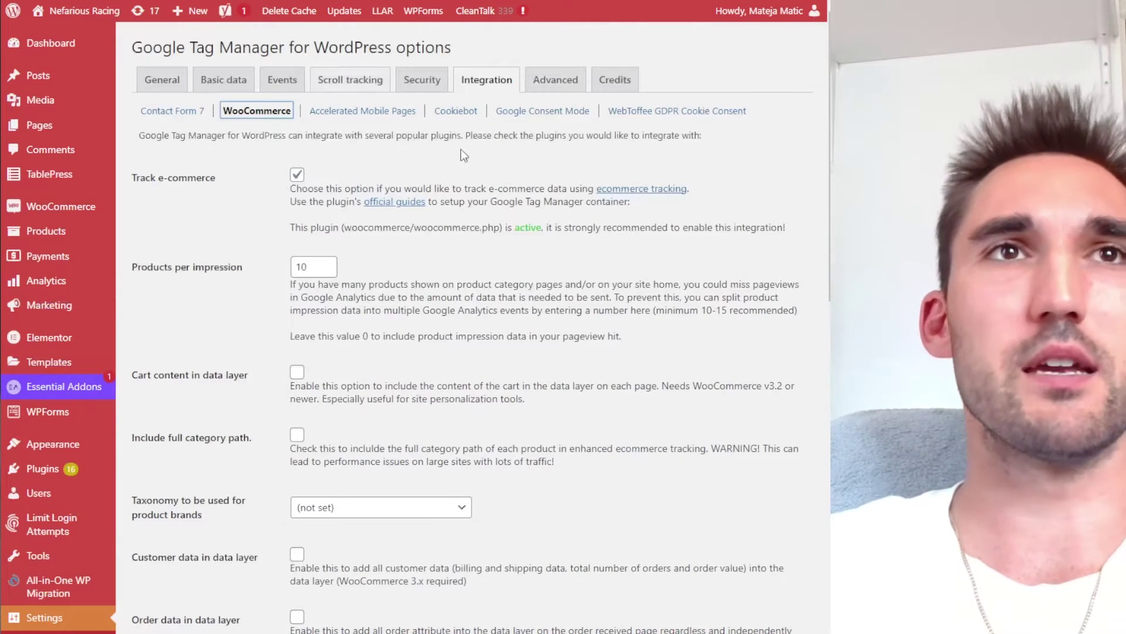
left_click(463, 155)
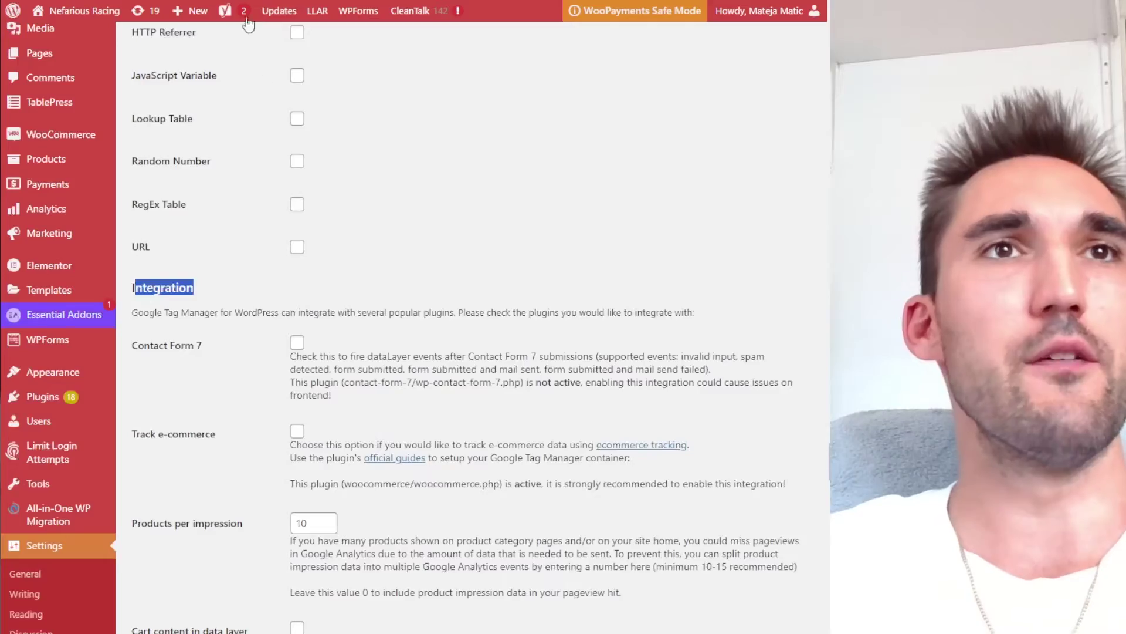
scroll(312, 163, "up", 7)
scroll(317, 164, "down", 10)
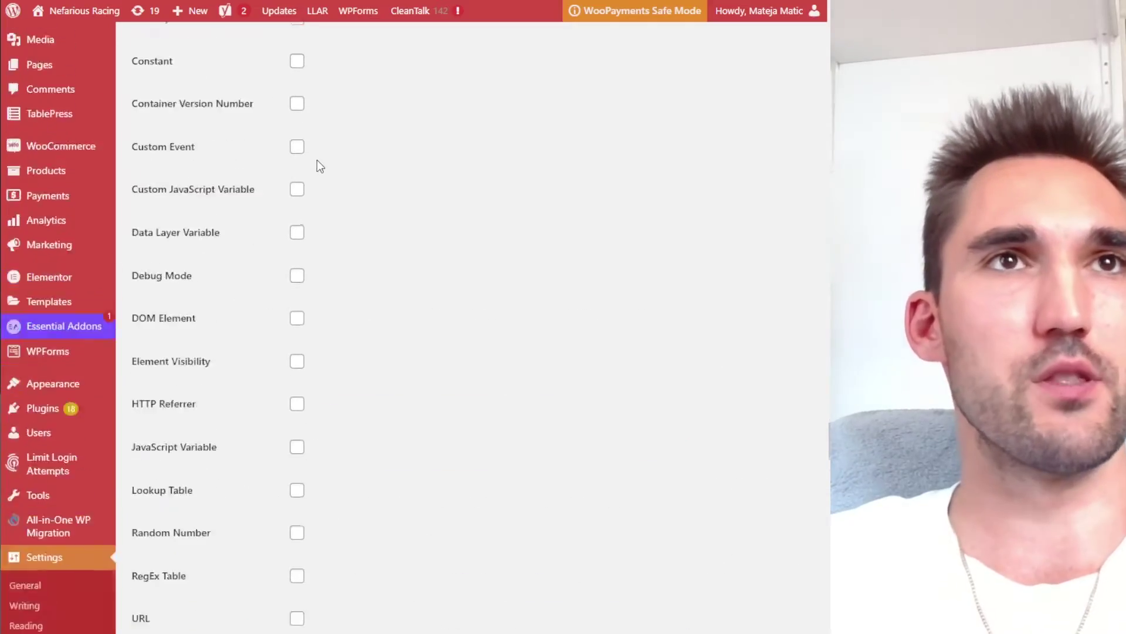
left_click(456, 233)
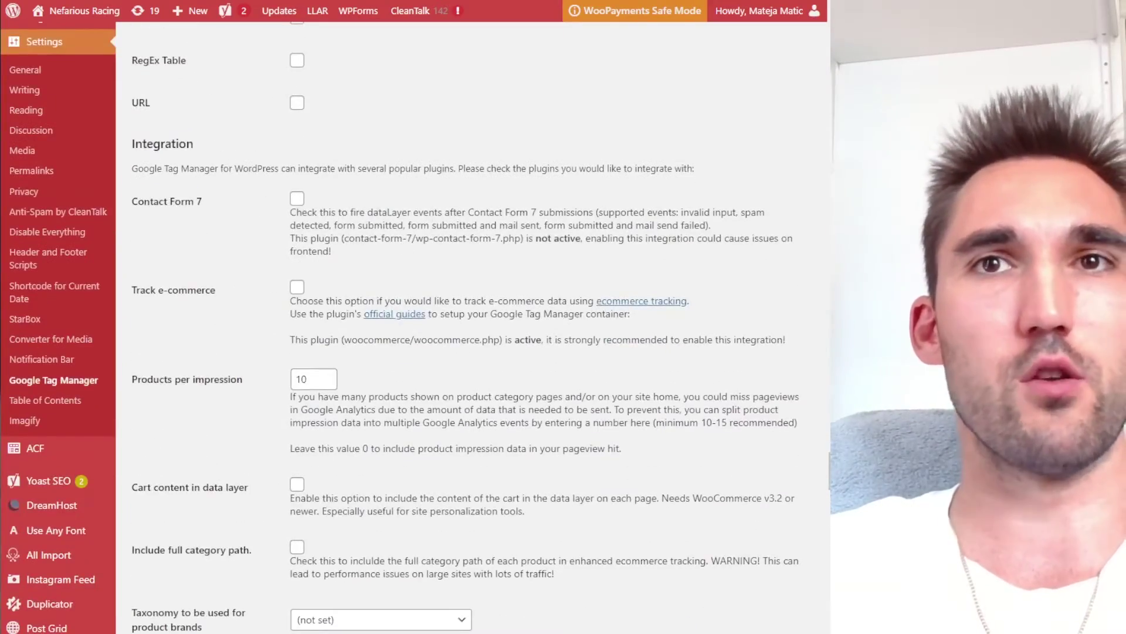
mouse_move(829, 470)
left_mouse_down()
mouse_move(818, 184)
mouse_move(828, 27)
mouse_move(810, 480)
left_mouse_up()
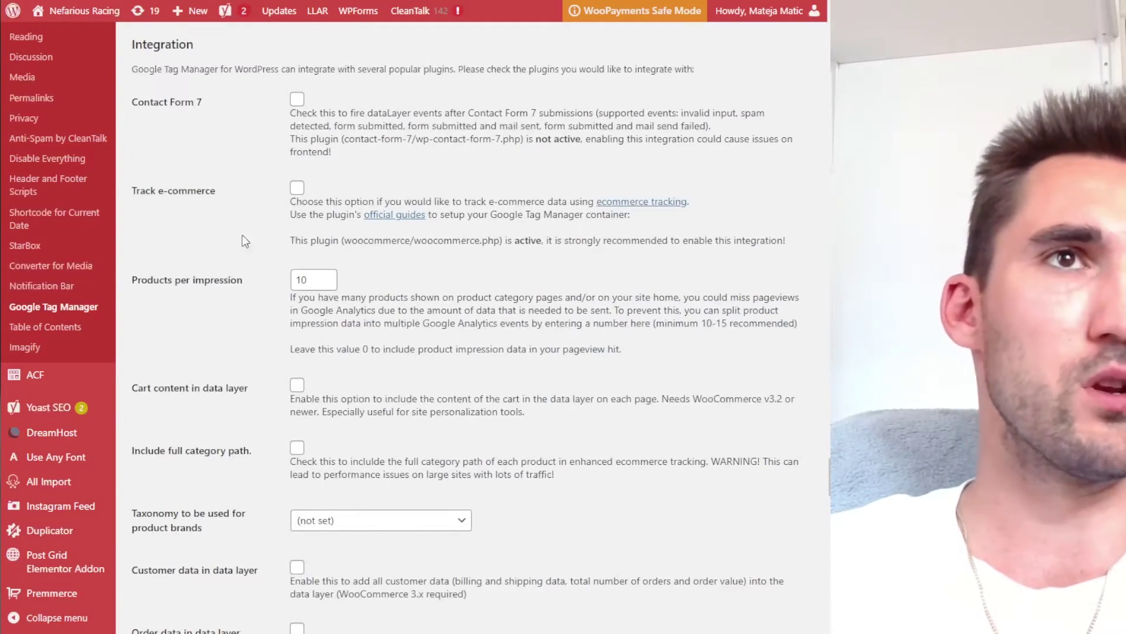
Step: Turn on Track e-commerce and exclude both tax and shipping from revenue
left_click(300, 188)
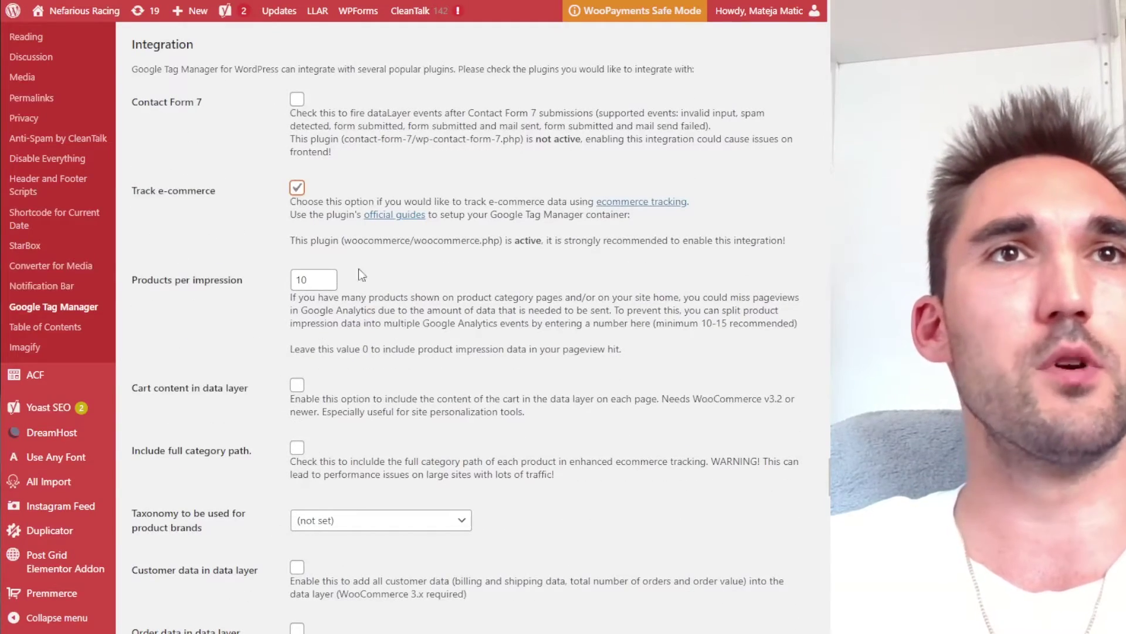
scroll(358, 268, "down", 4)
scroll(370, 196, "down", 5)
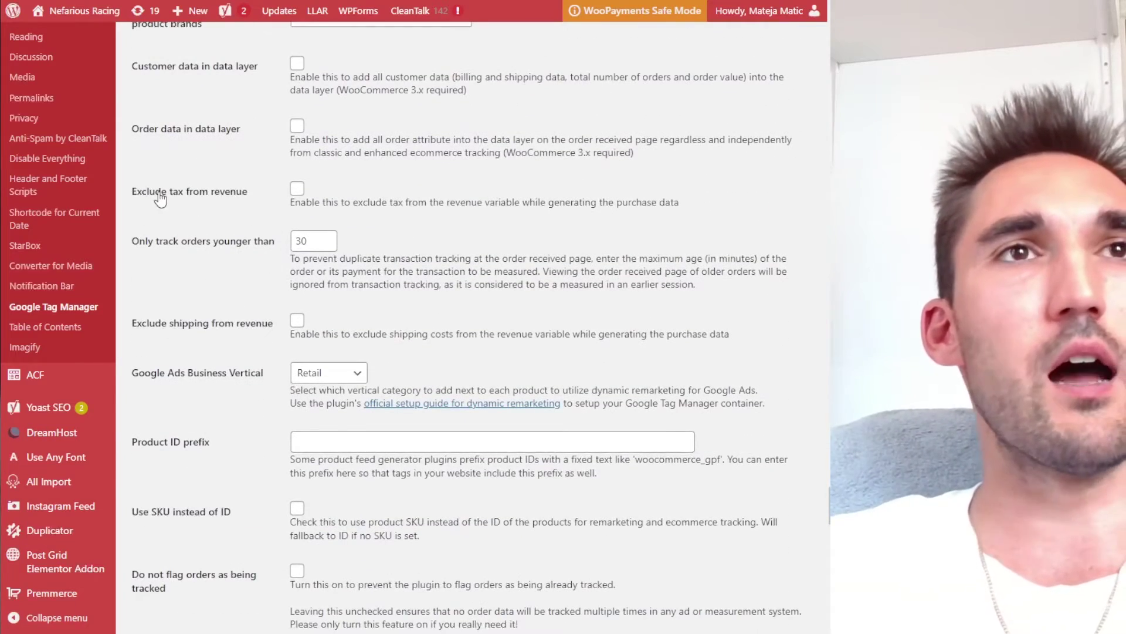
left_click(297, 188)
scroll(431, 348, "down", 1)
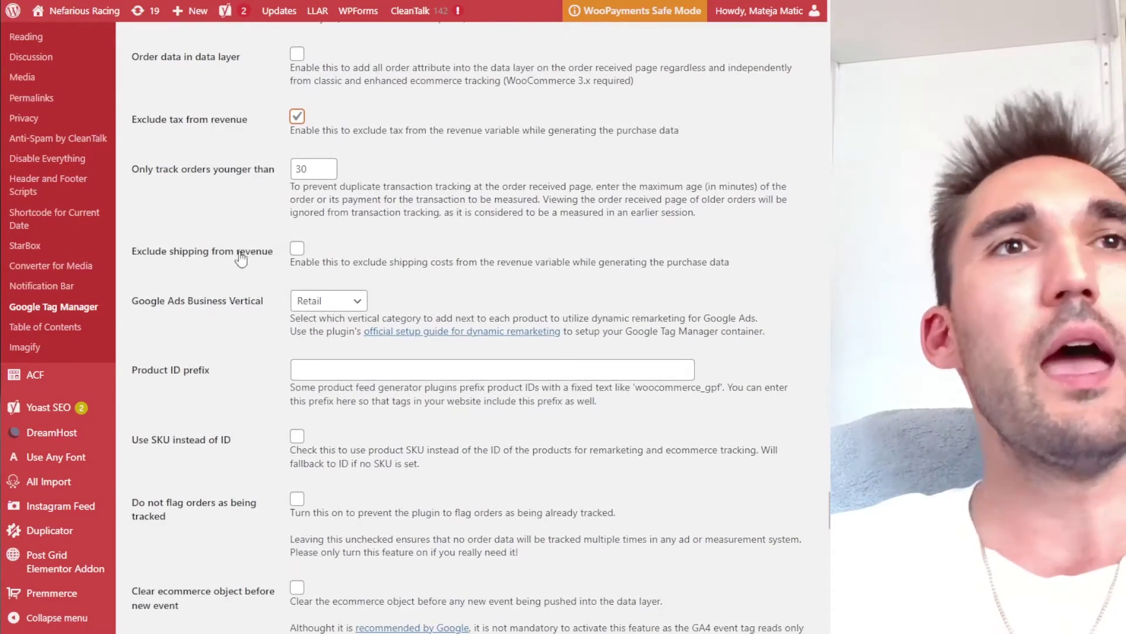
left_click(297, 249)
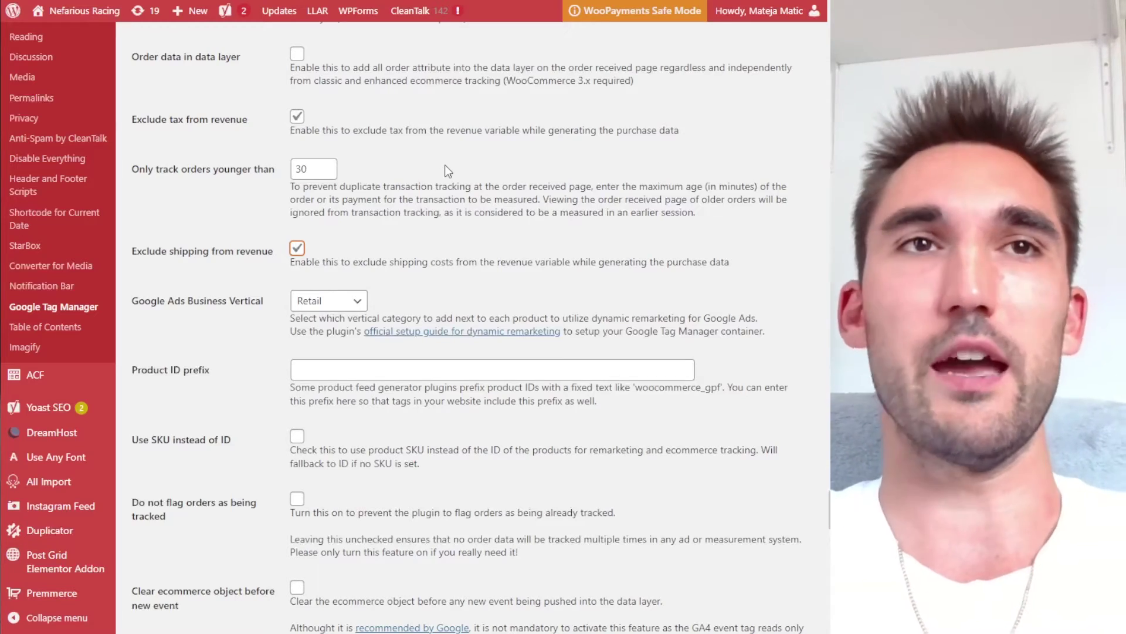
scroll(444, 170, "down", 15)
scroll(378, 444, "down", 10)
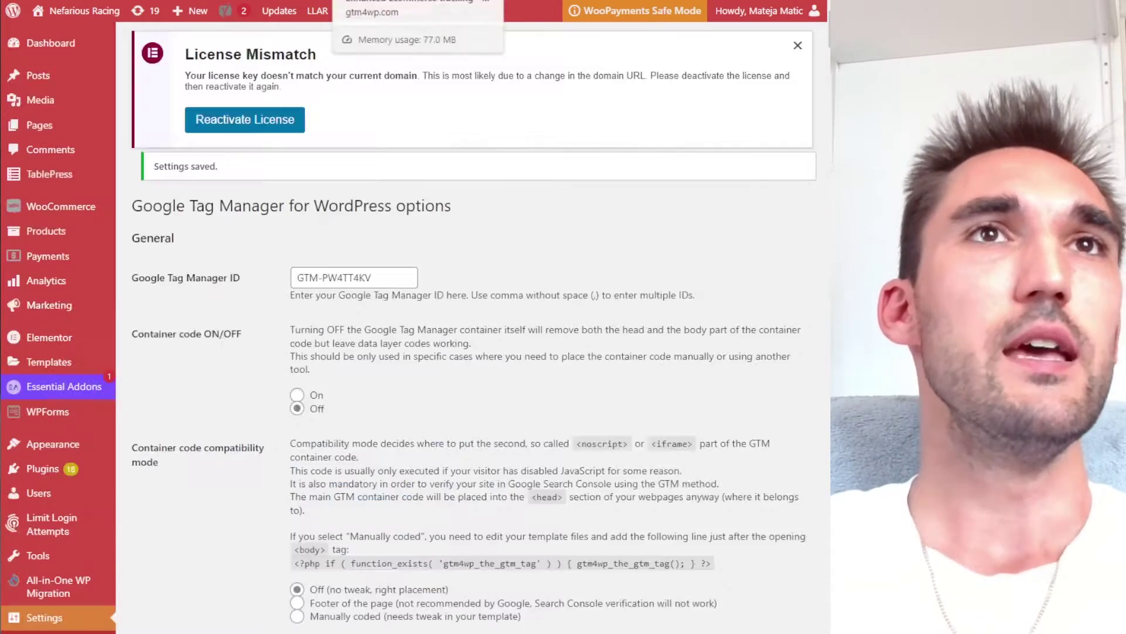
Step: Save the GTM4WP plugin settings
left_click(487, 0)
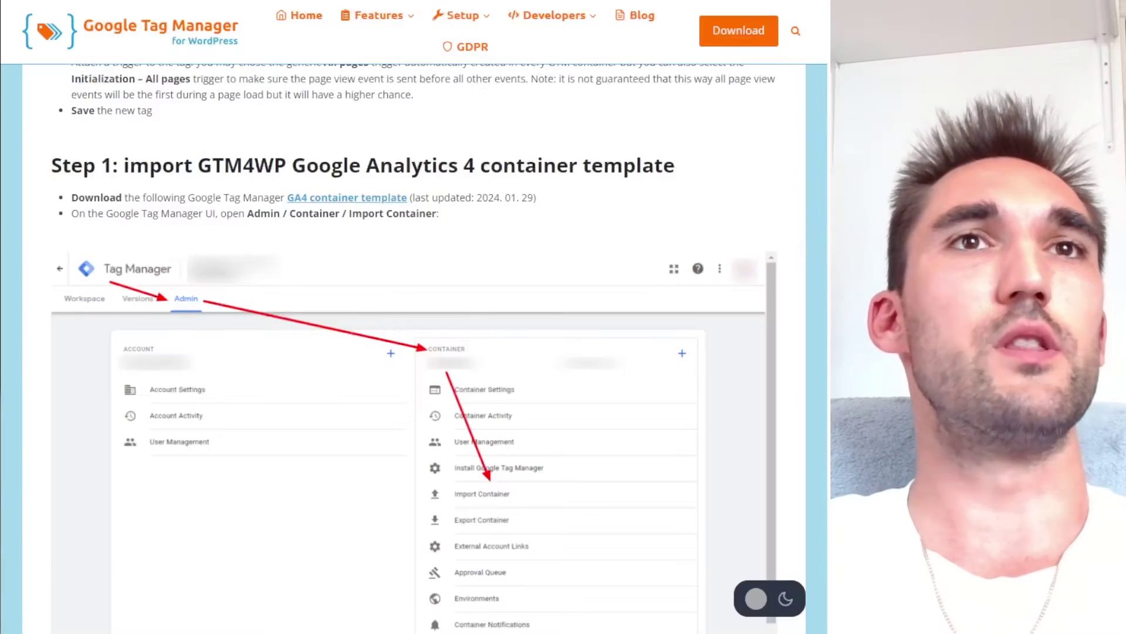
scroll(334, 121, "up", 2)
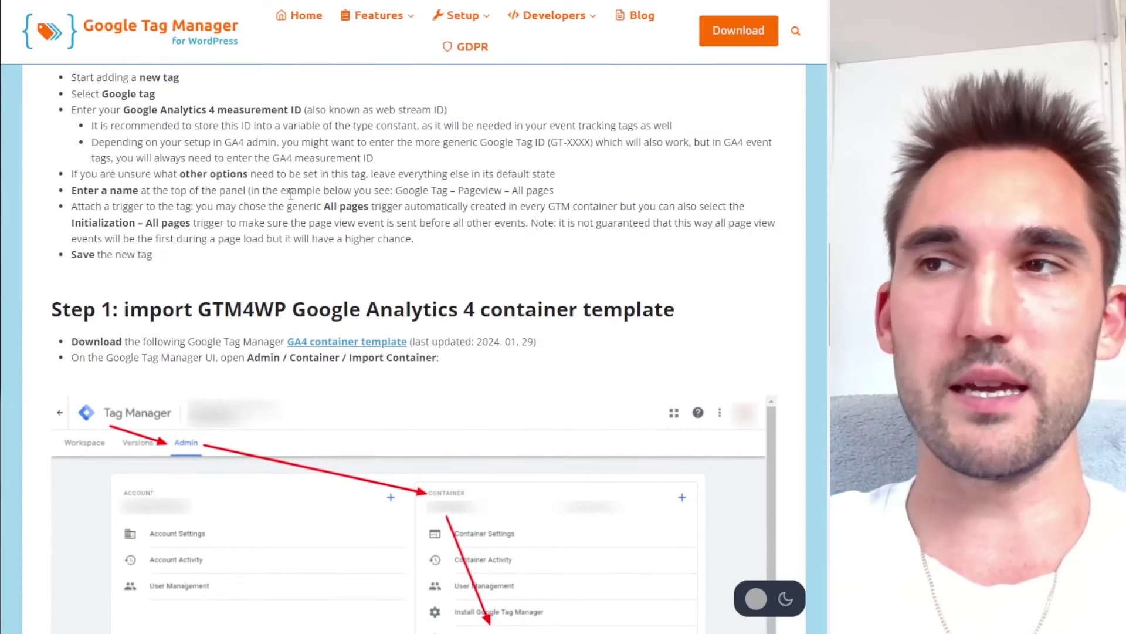
scroll(308, 281, "down", 1)
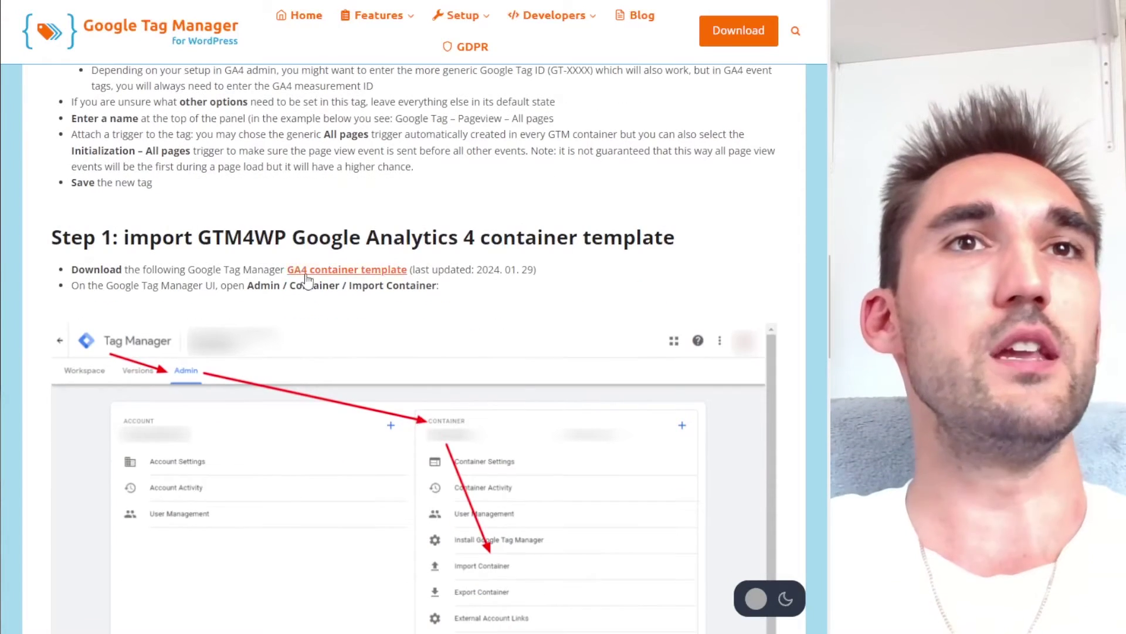
Step: Download the GA4 container template as gtm4wp-ga4-container-elements-20240129.json from gtm4wp.com
left_click(358, 273)
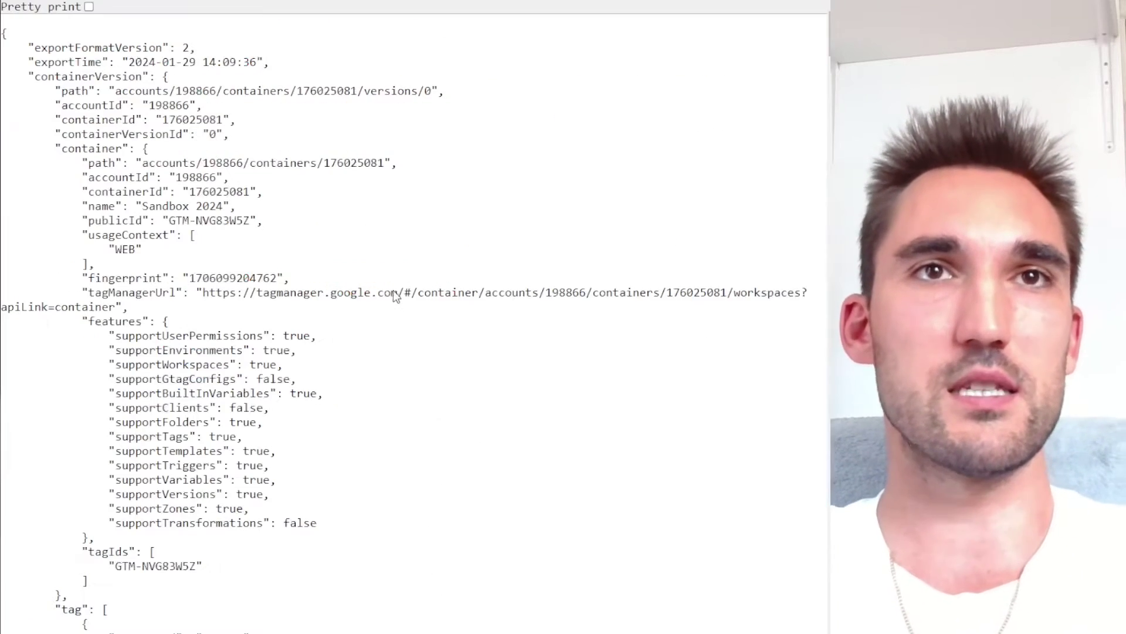
scroll(276, 180, "down", 6)
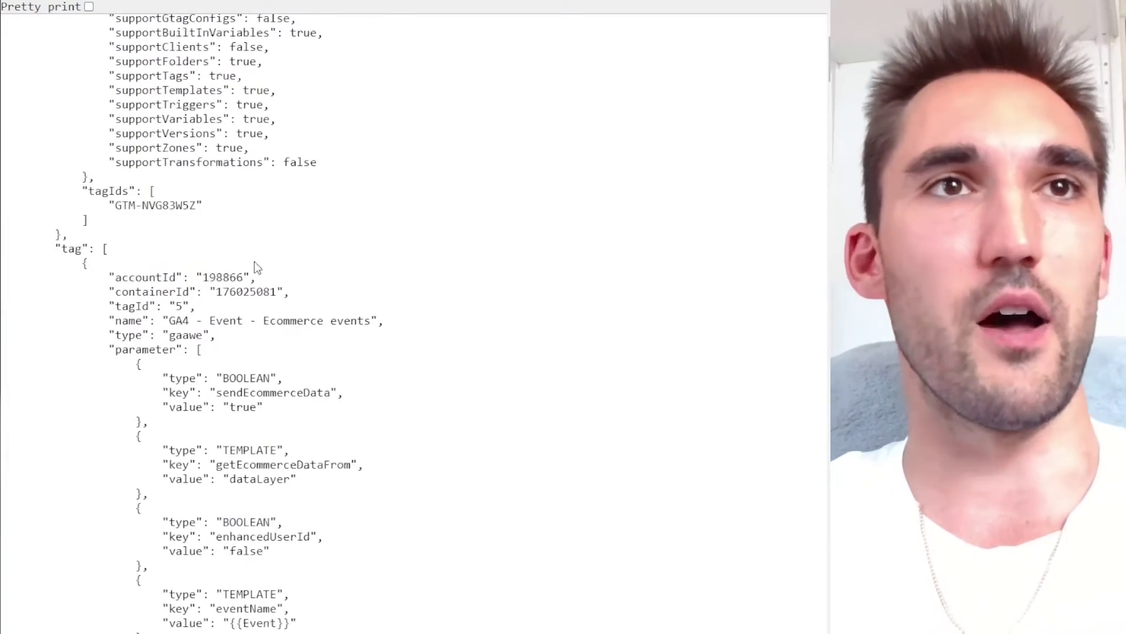
scroll(255, 267, "down", 2)
key("alt+Left")
right_click(352, 270)
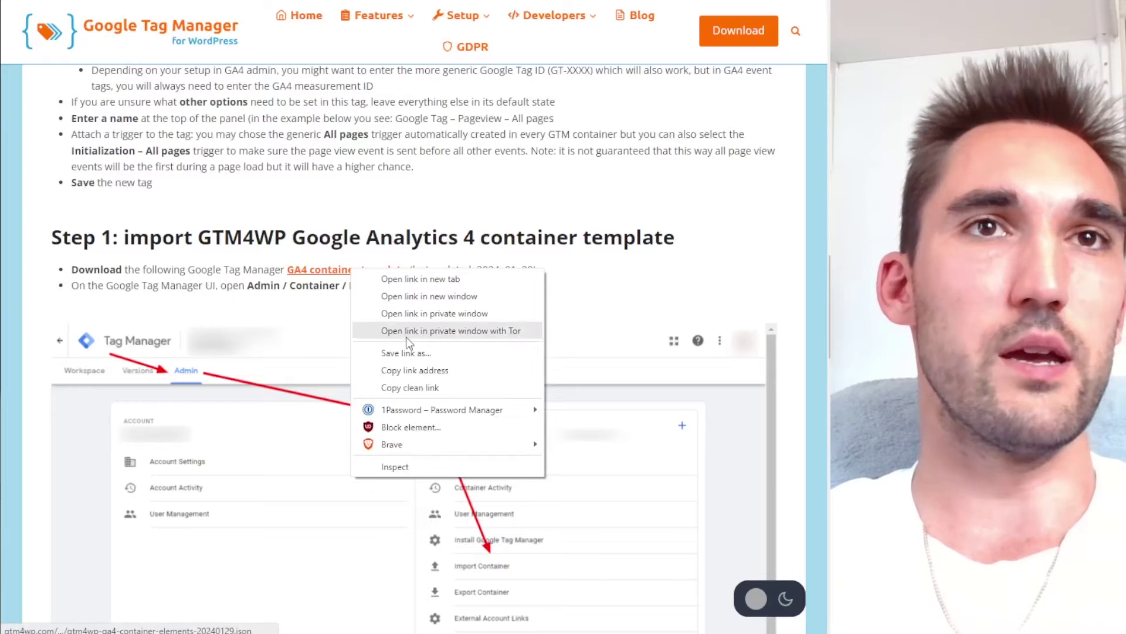
left_click(406, 353)
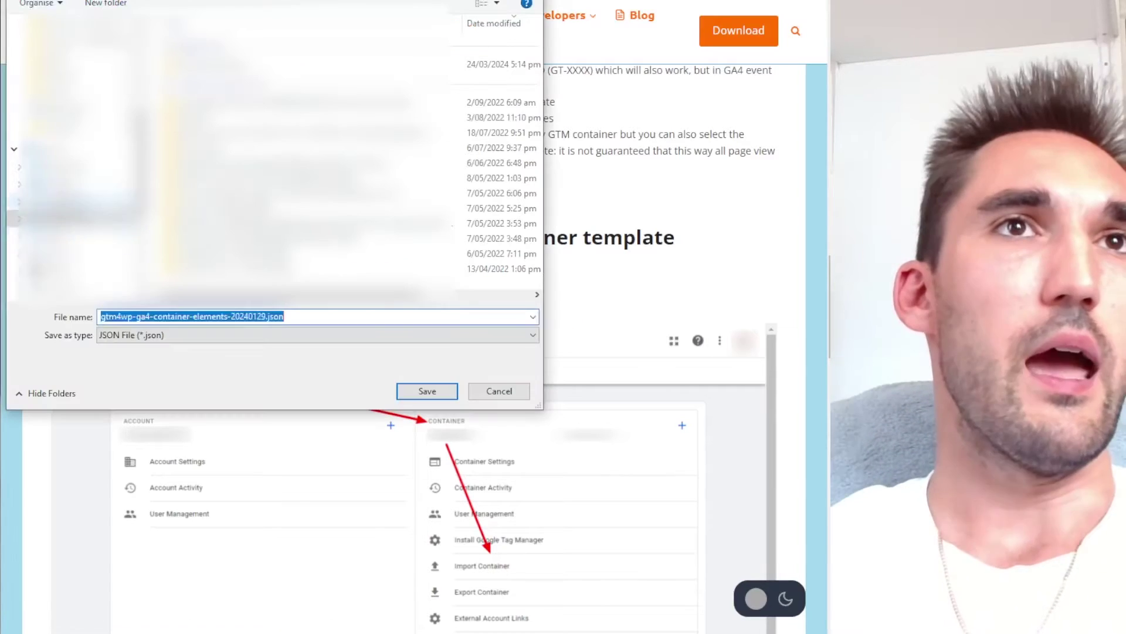
left_click(76, 211)
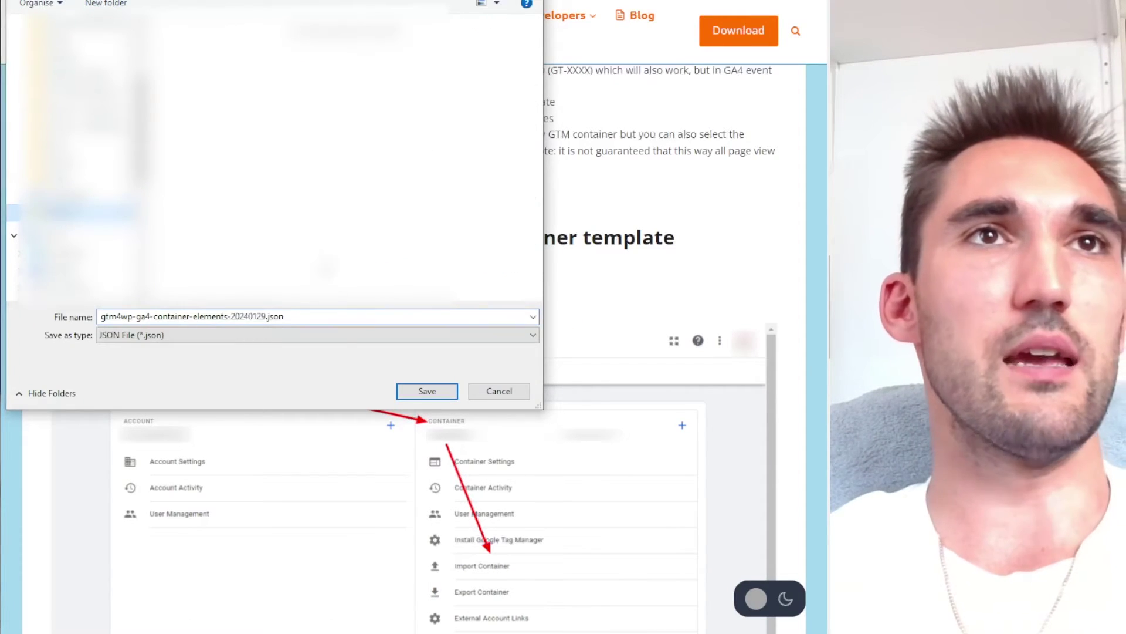
left_click(427, 390)
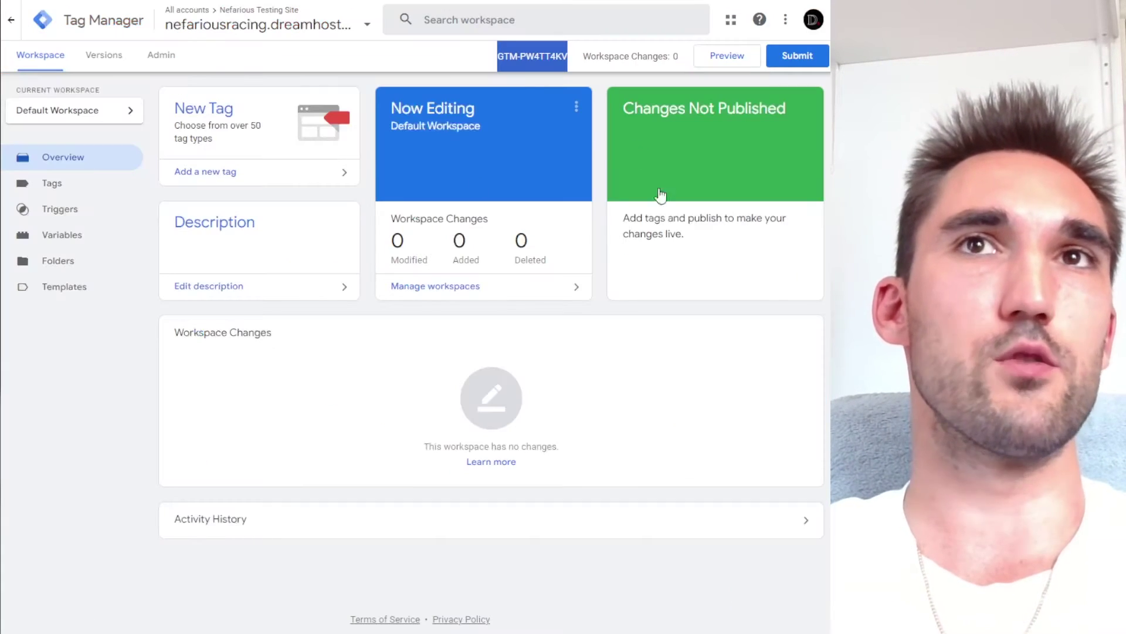
Step: Start a container import in Admin and load the gtm4wp-ga4 JSON file
left_click(171, 63)
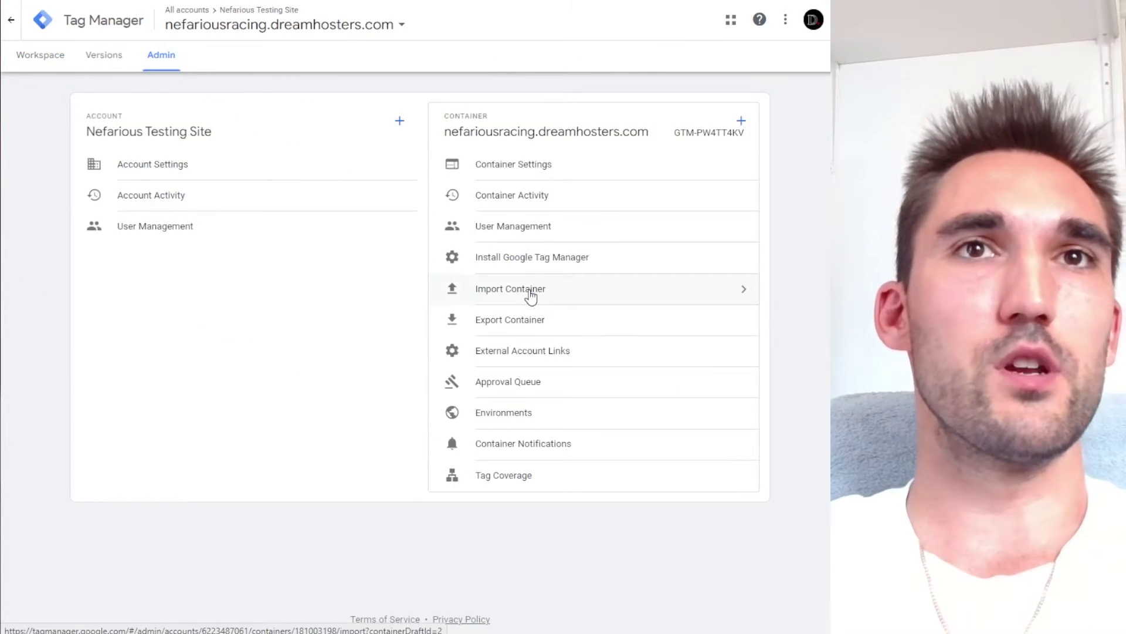
left_click(531, 293)
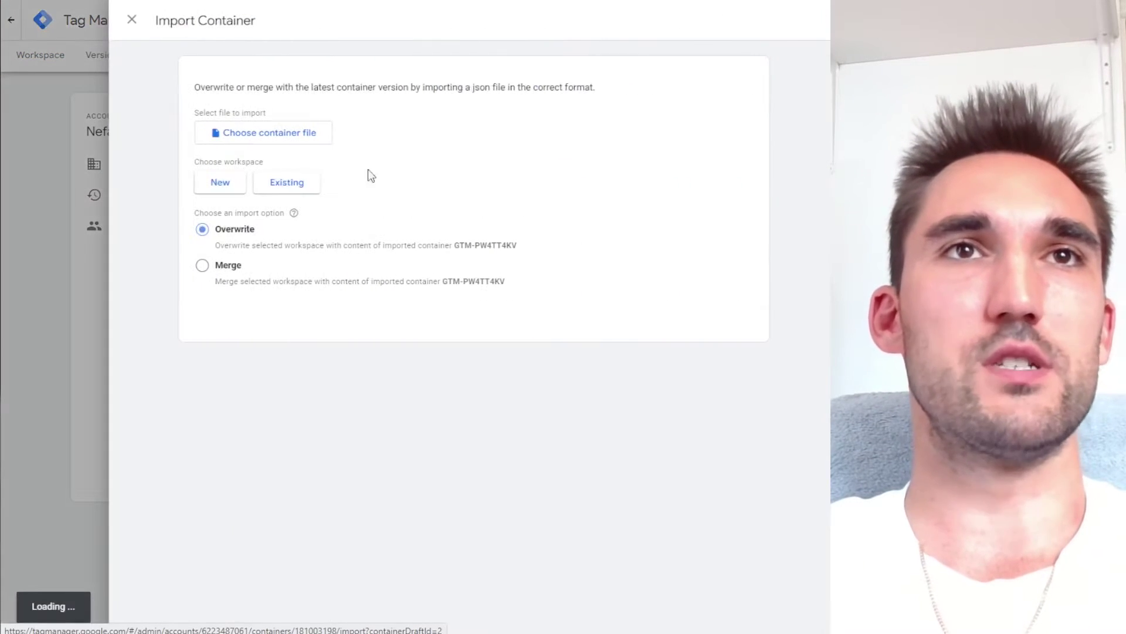
left_click(291, 140)
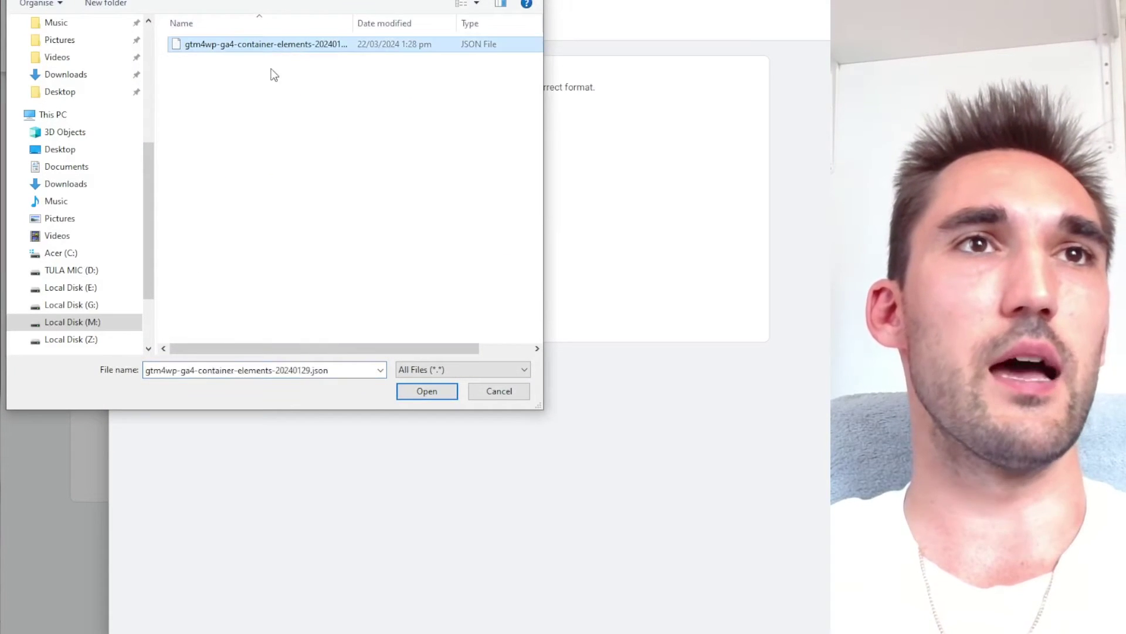
left_click(432, 392)
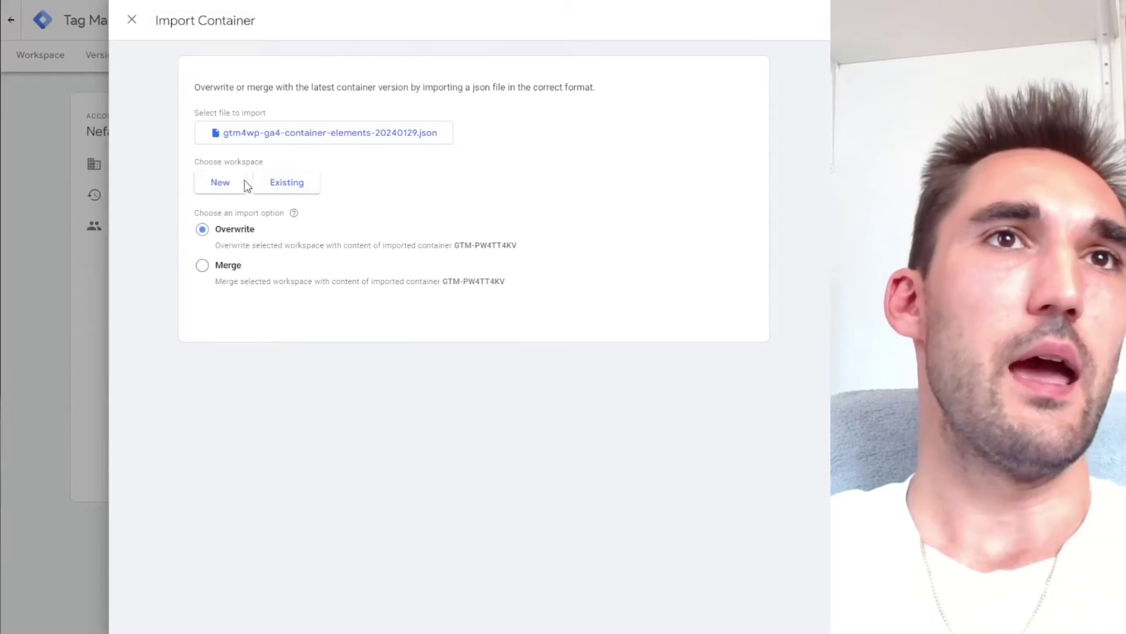
Step: Merge the template into the existing Default Workspace and review the 20 added changes
left_click(285, 189)
left_click(212, 77)
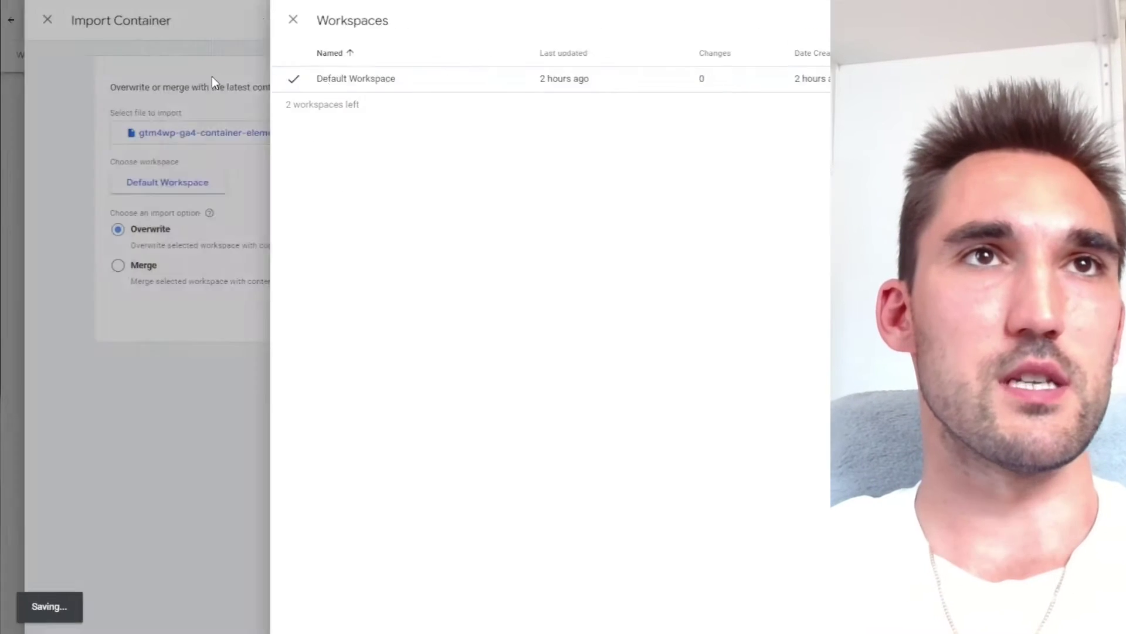
left_click(203, 265)
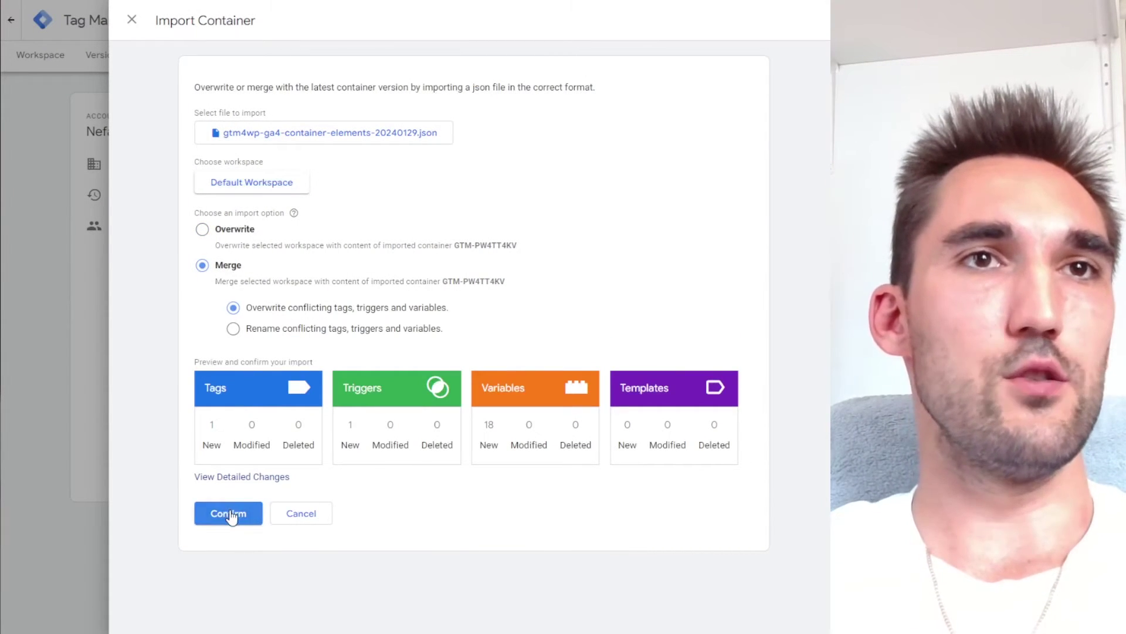
left_click(230, 513)
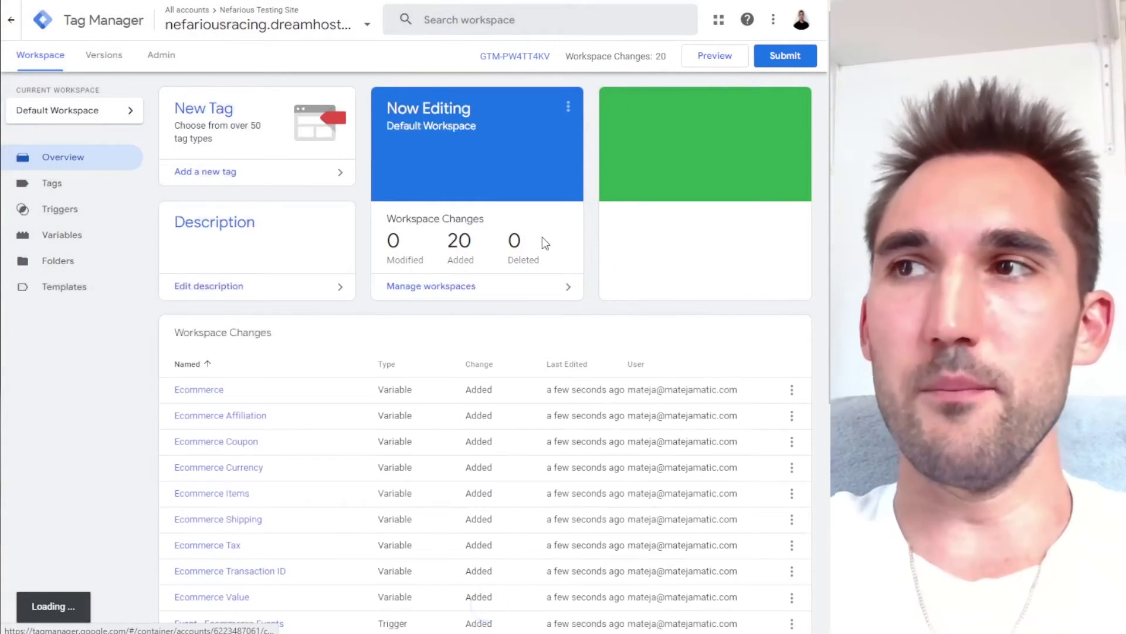
scroll(463, 389, "down", 5)
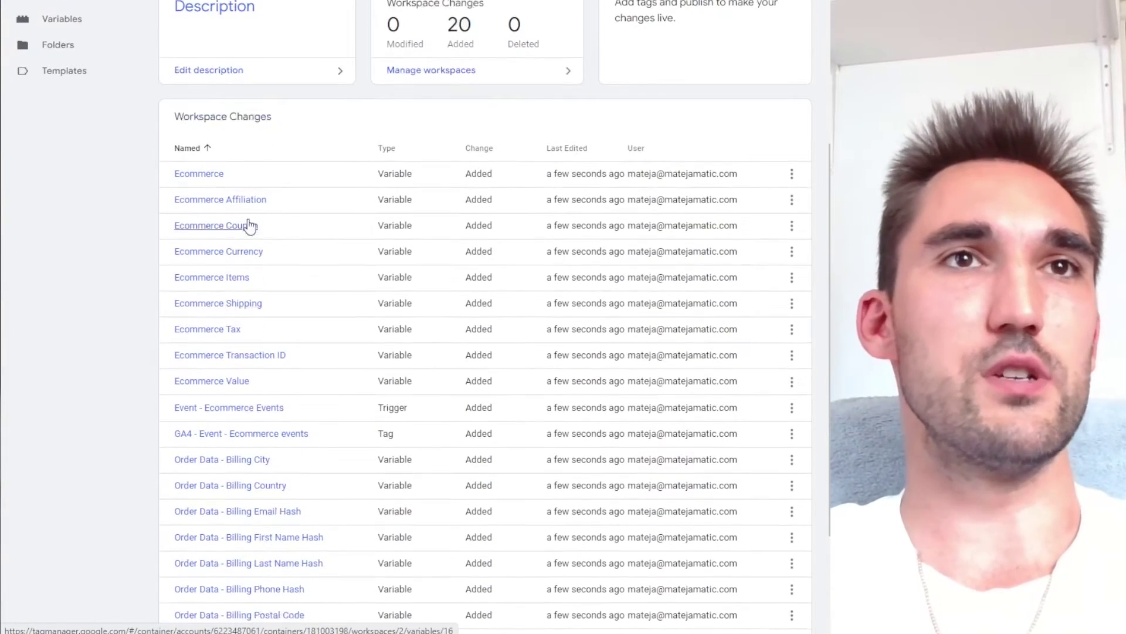
scroll(247, 214, "down", 3)
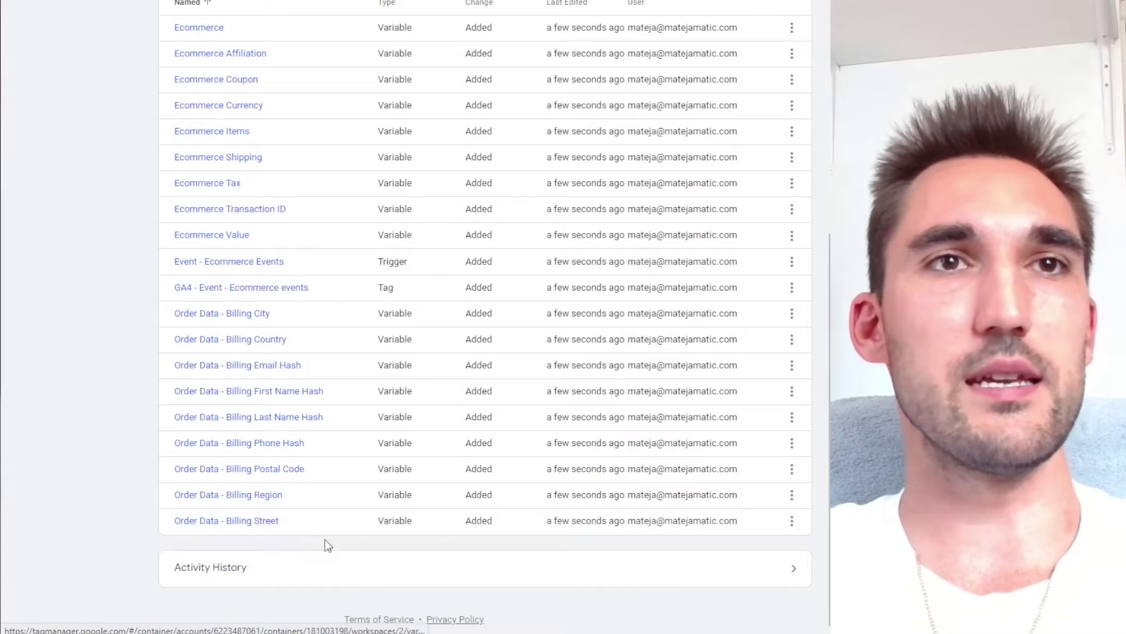
scroll(402, 381, "up", 4)
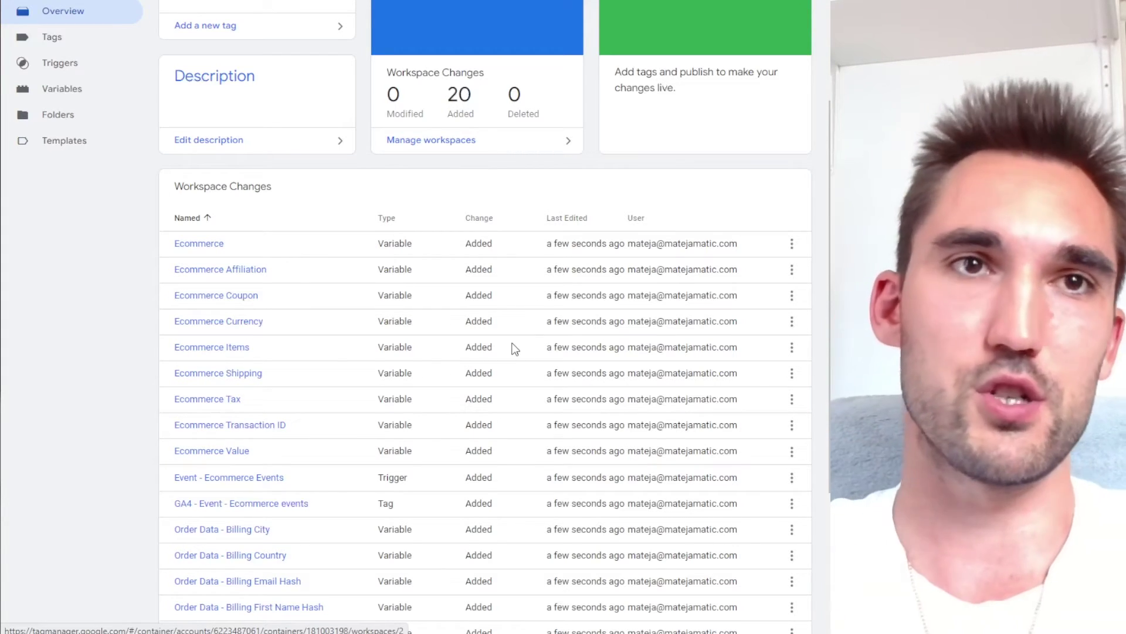
scroll(335, 438, "down", 4)
scroll(355, 231, "up", 6)
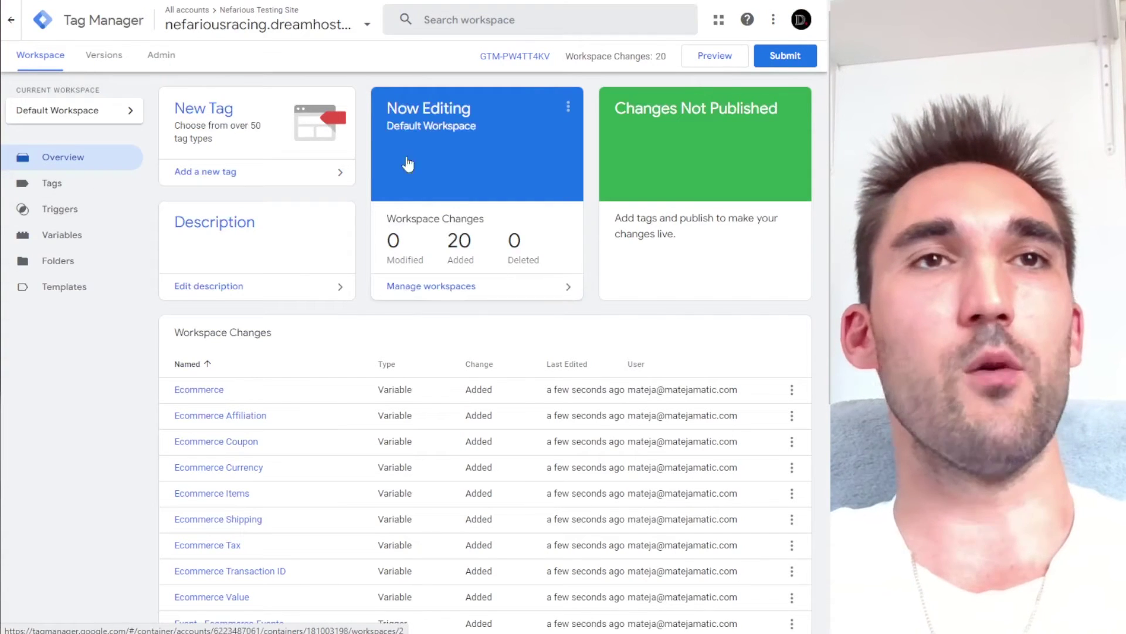
Step: Create a new tag named 'GA4 - G-RRJKF175XJ'
left_click(69, 186)
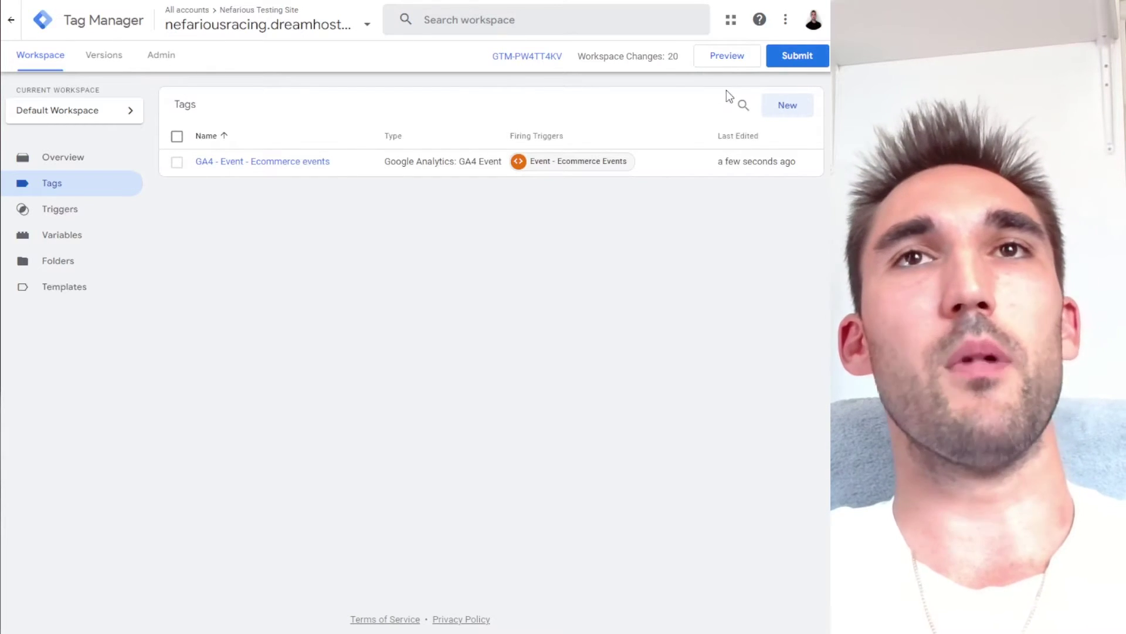
left_click(780, 107)
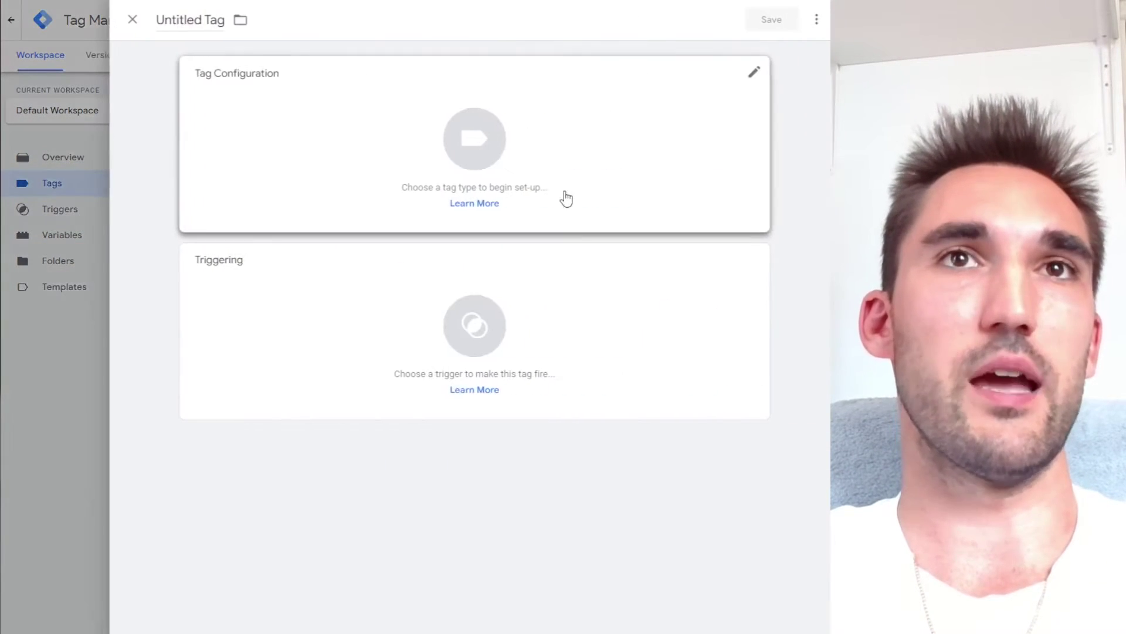
left_click(200, 27)
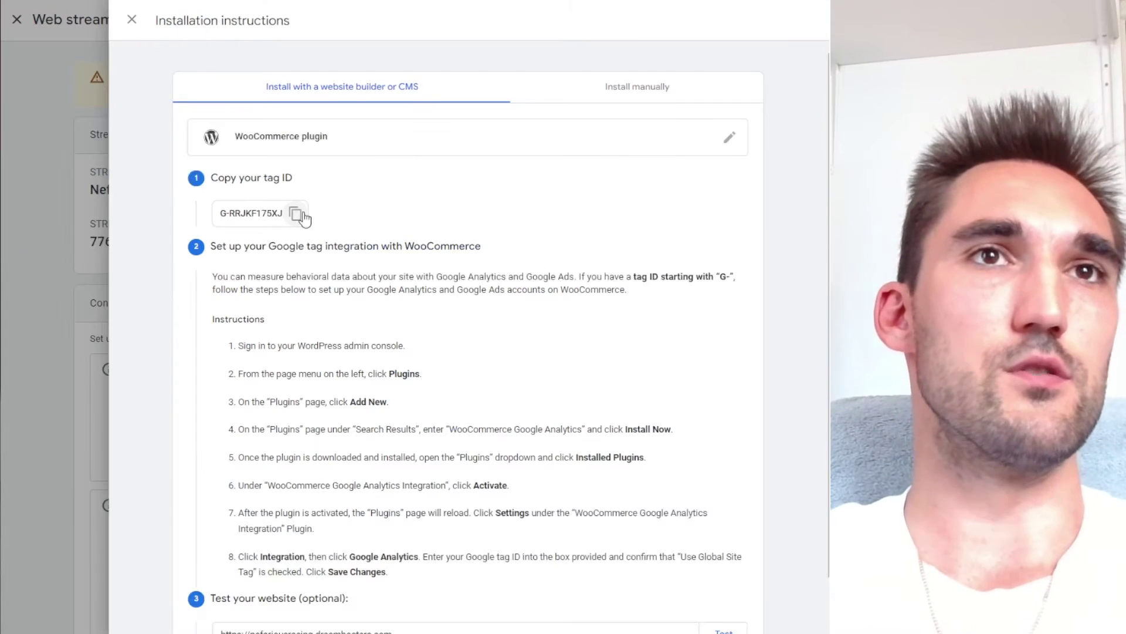
left_click(296, 217)
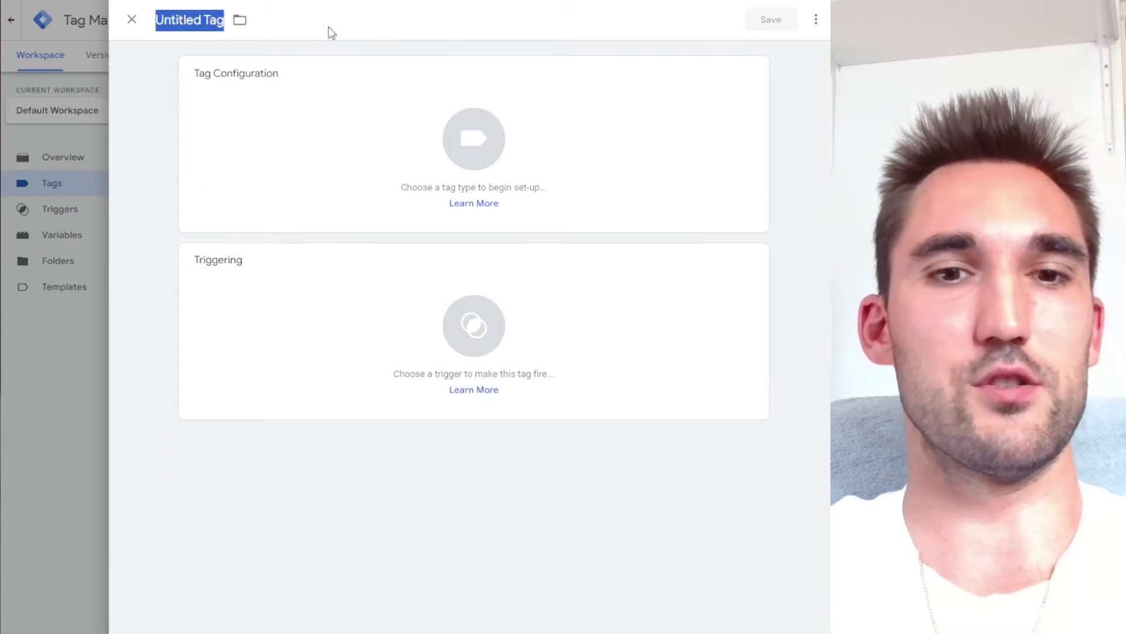
type("GA4 -")
key("ctrl+v")
Step: Make it a Google Tag with tag ID G-RRJKF175XJ firing on All Pages, and save
left_click(276, 61)
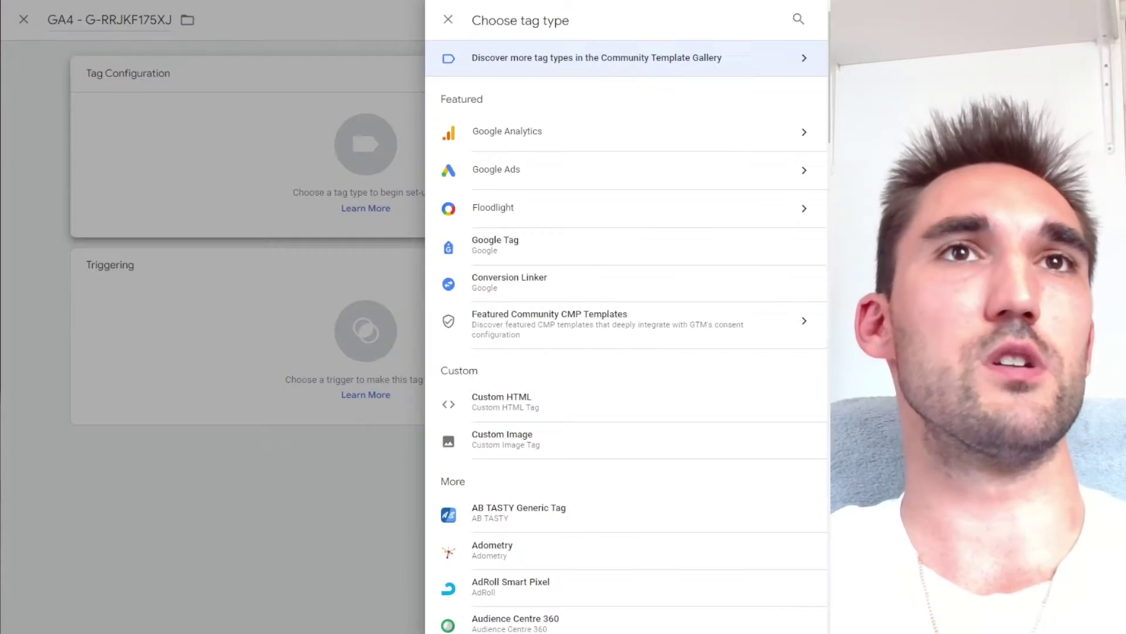
left_click(549, 247)
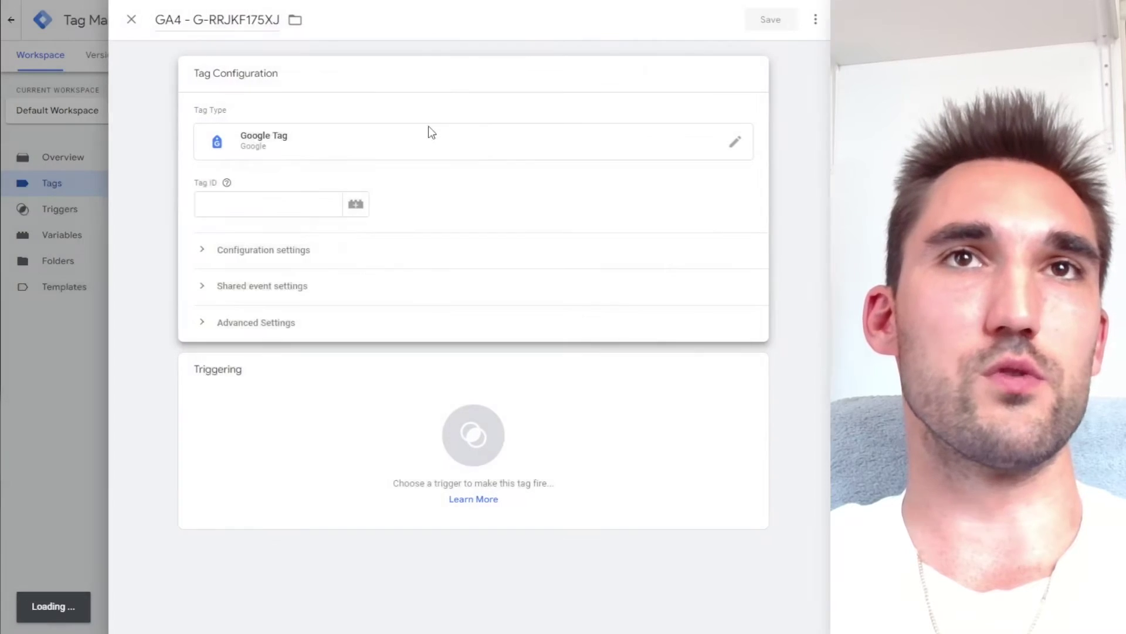
left_click(279, 204)
key("ctrl+v")
left_click(375, 399)
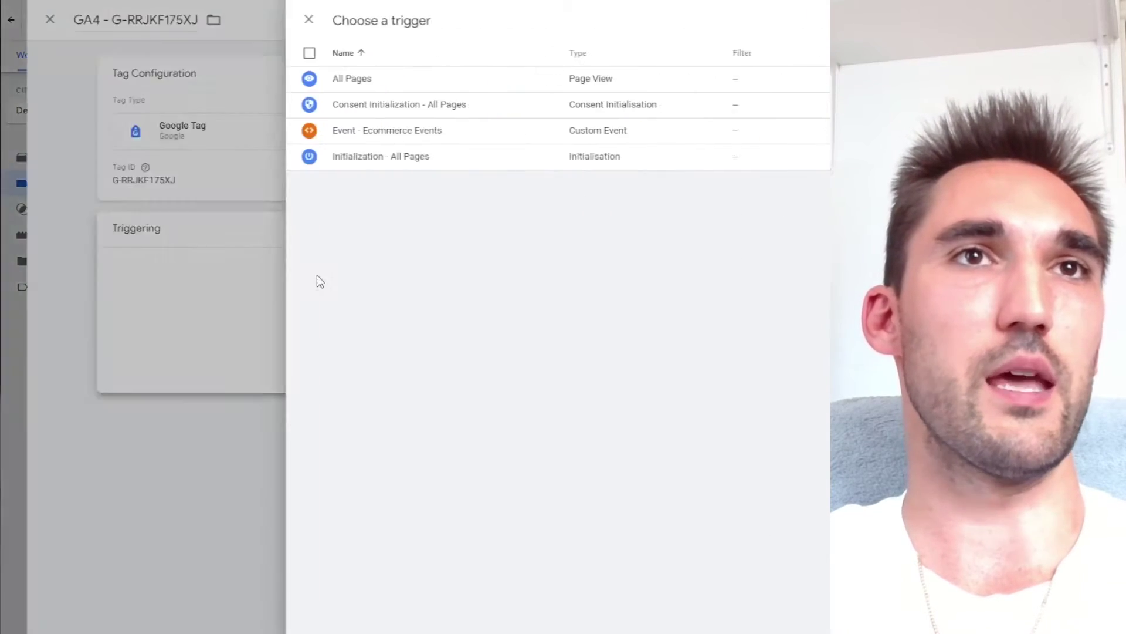
left_click(352, 79)
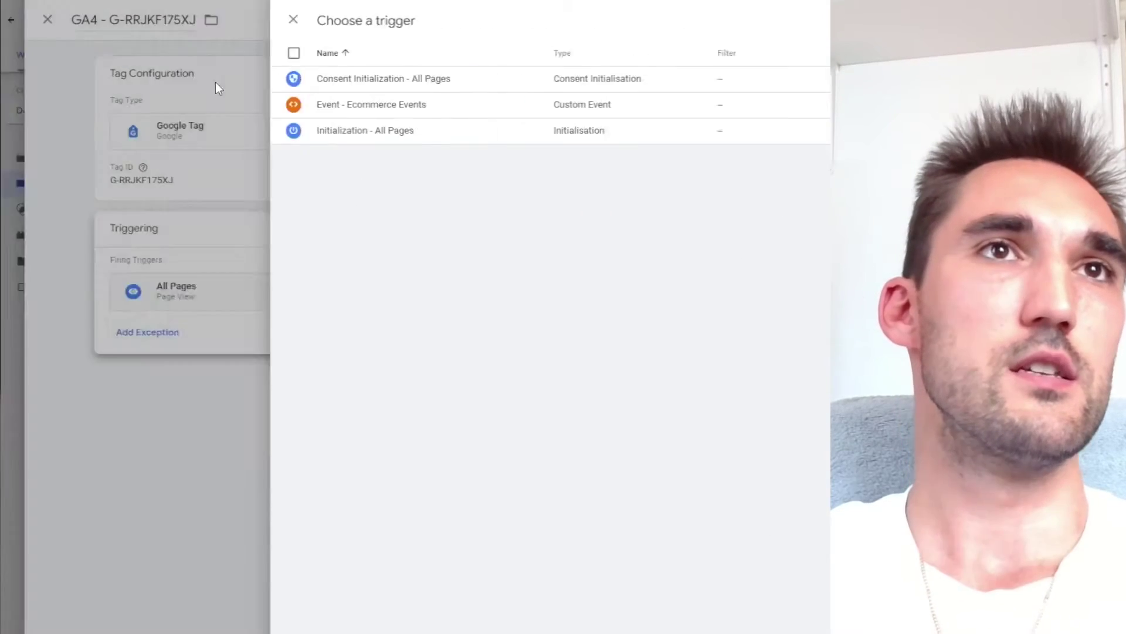
left_click(770, 19)
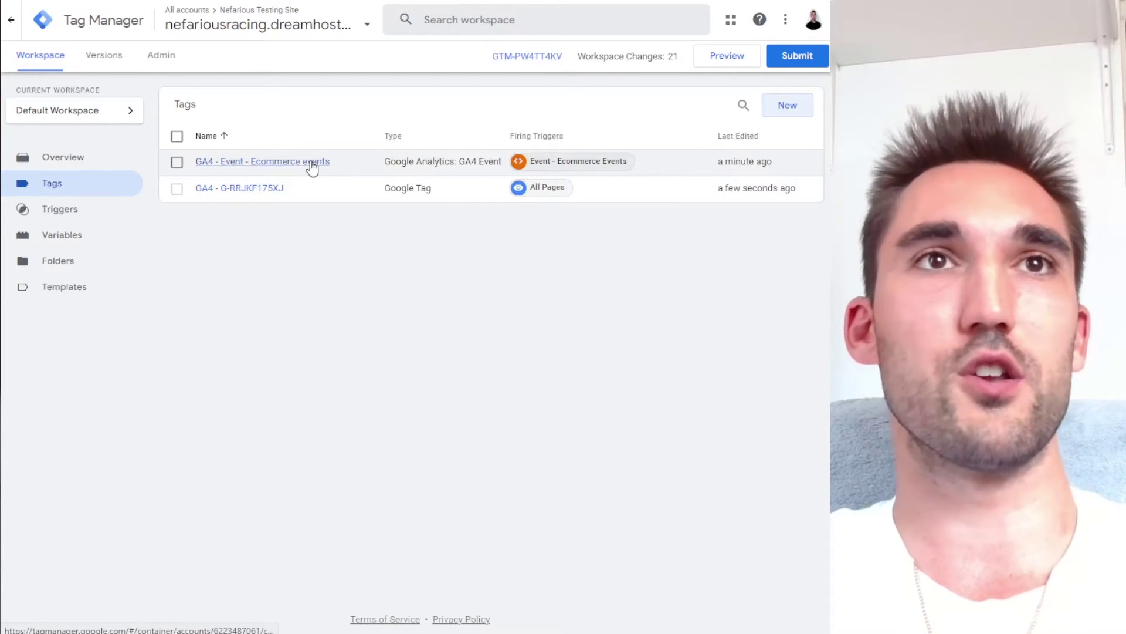
left_click(311, 166)
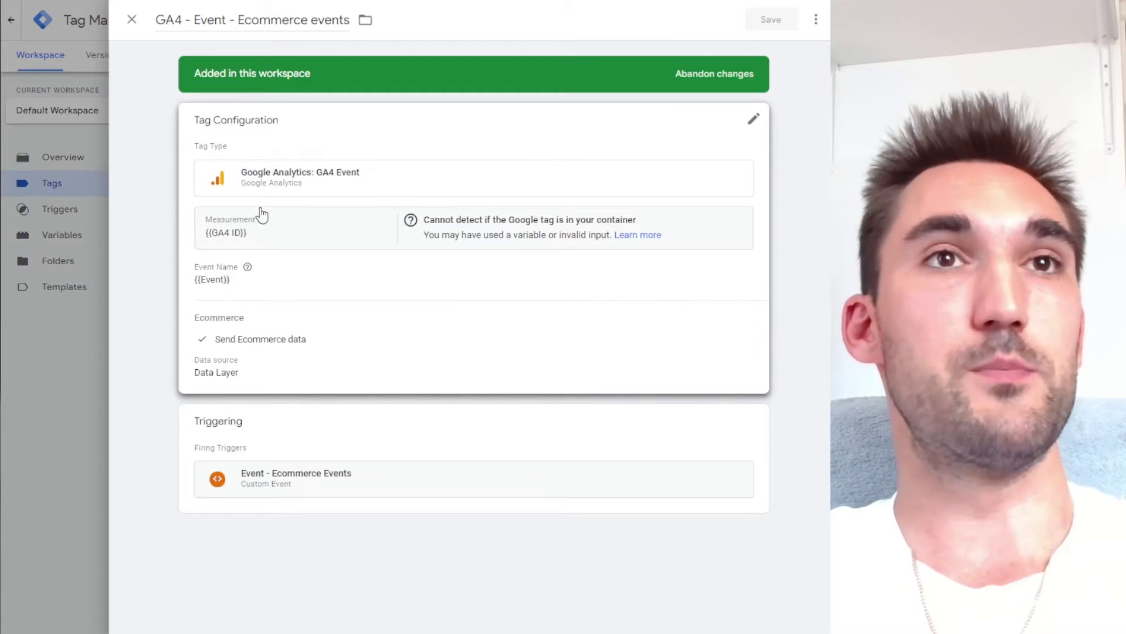
Step: Check the ecommerce events tag's Measurement ID setting against the GA4 - G-RRJKF175XJ tag
left_click(262, 235)
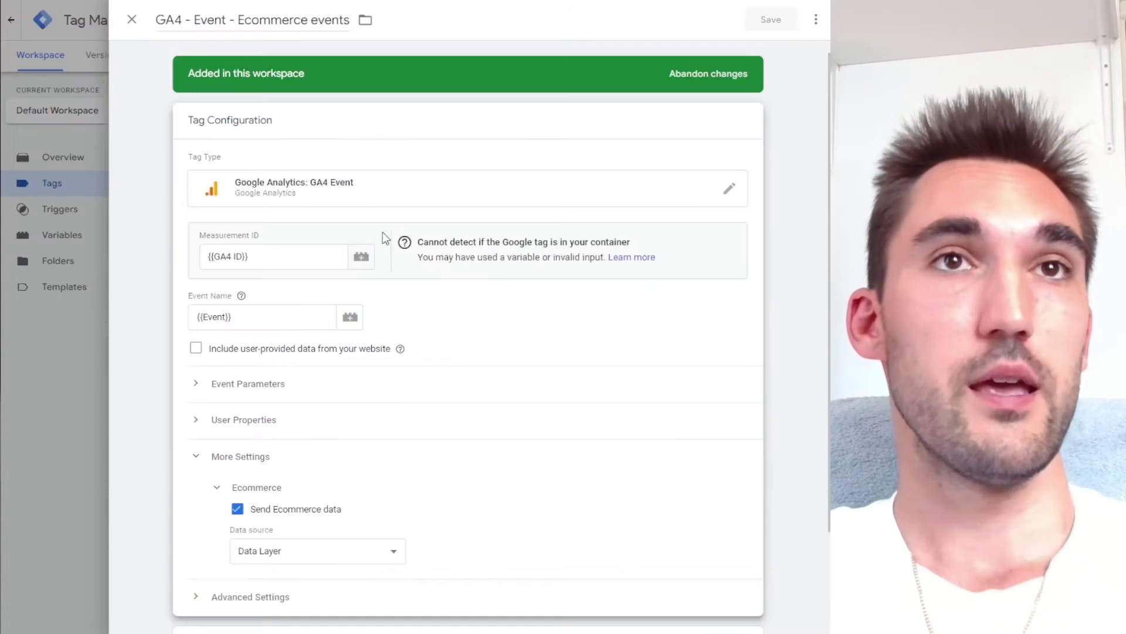
left_click(275, 254)
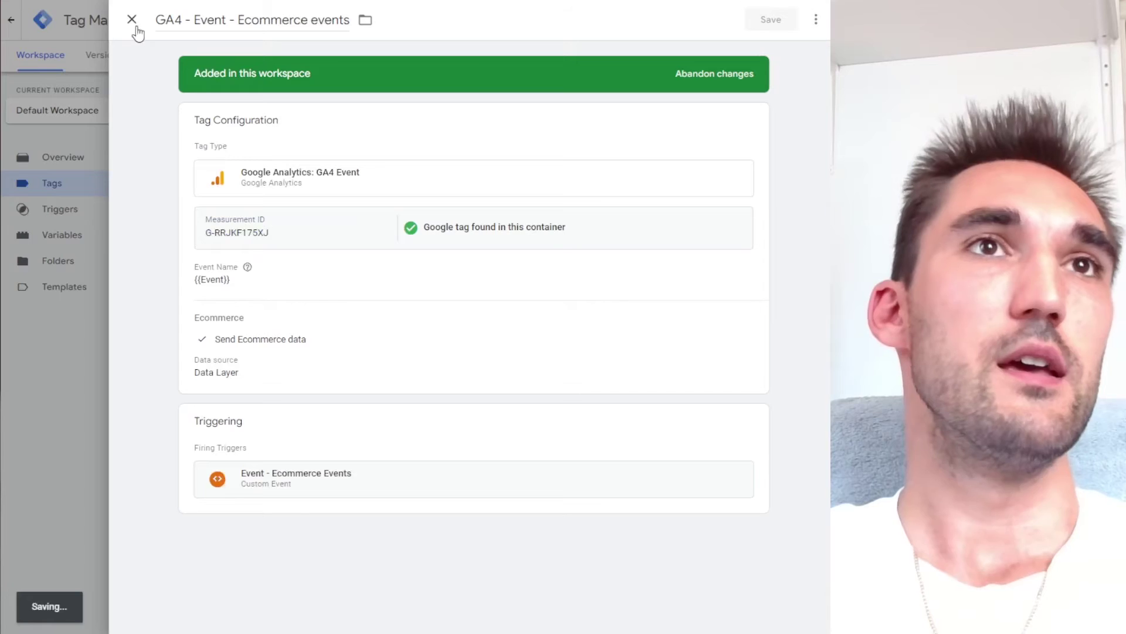
left_click(132, 19)
left_click(222, 189)
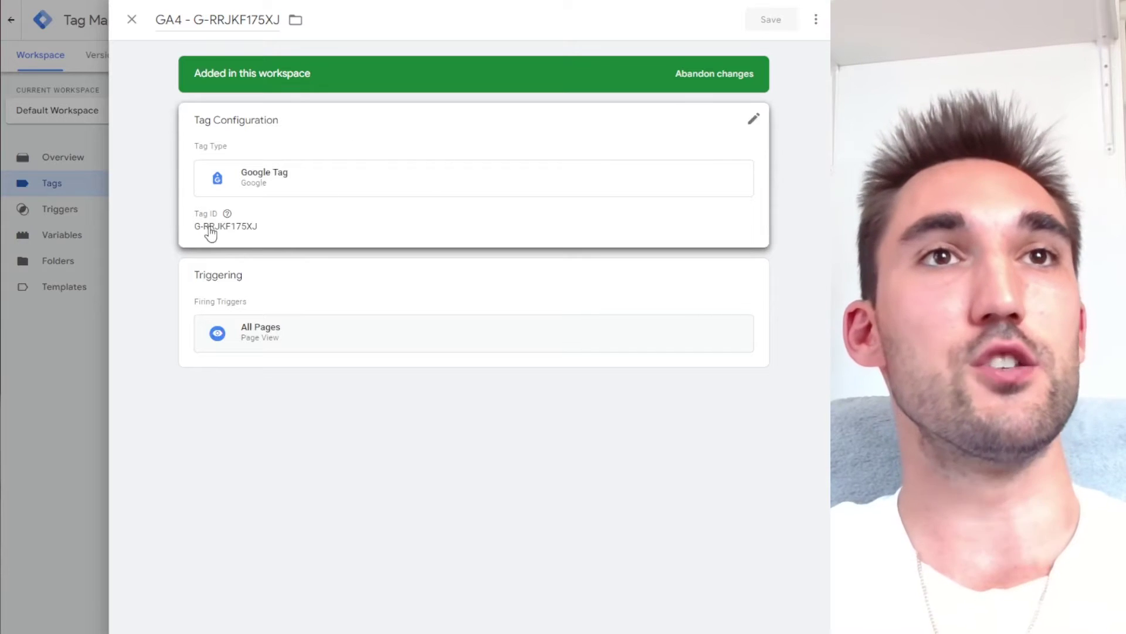
left_click(132, 20)
left_click(269, 191)
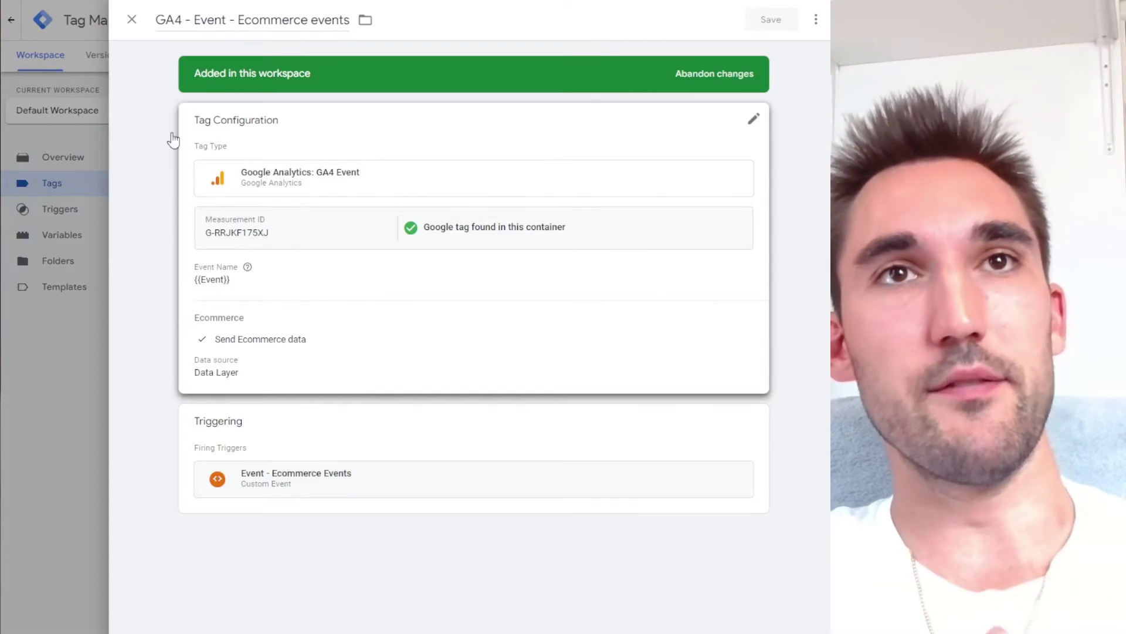
left_click(132, 21)
Step: Submit and publish the changes as Version 2 without a description
left_click(792, 58)
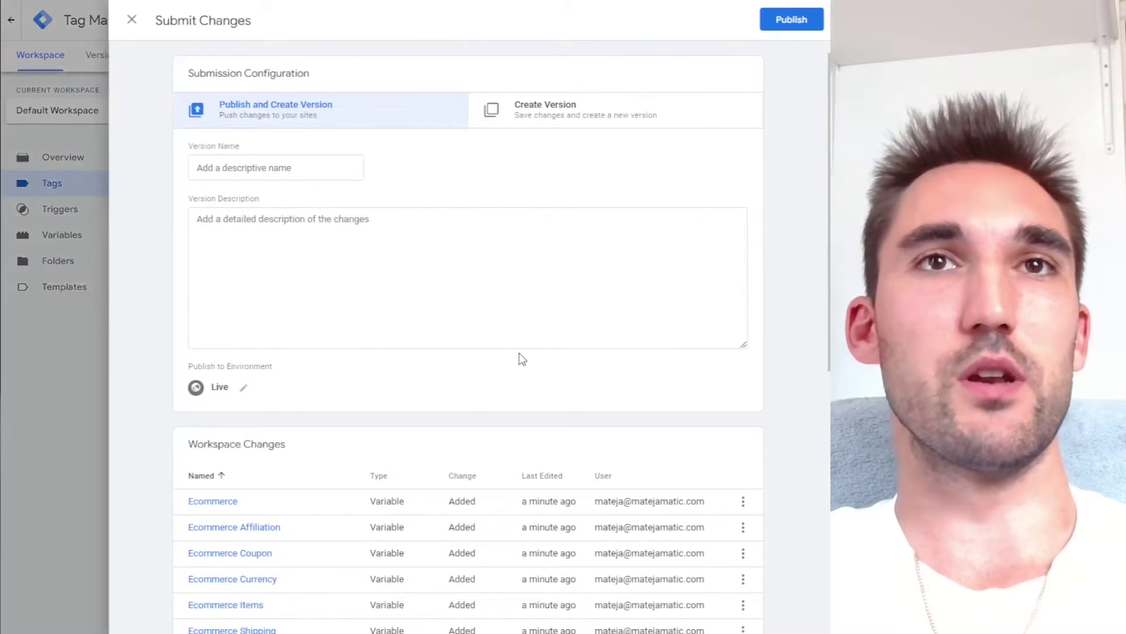
left_click(791, 23)
left_click(571, 400)
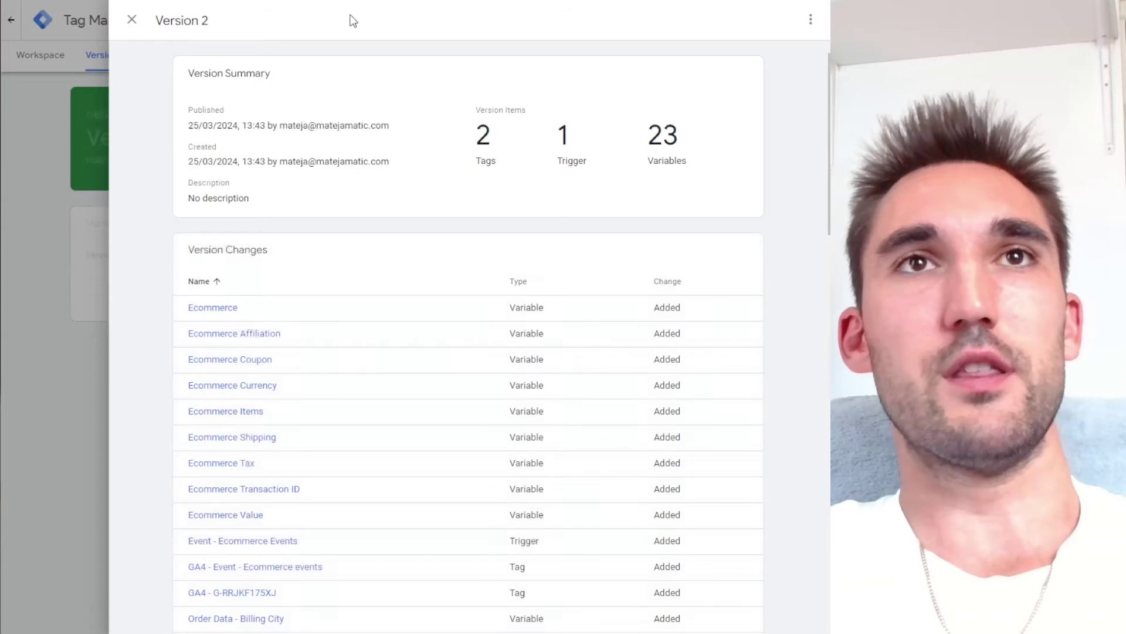
left_click(130, 19)
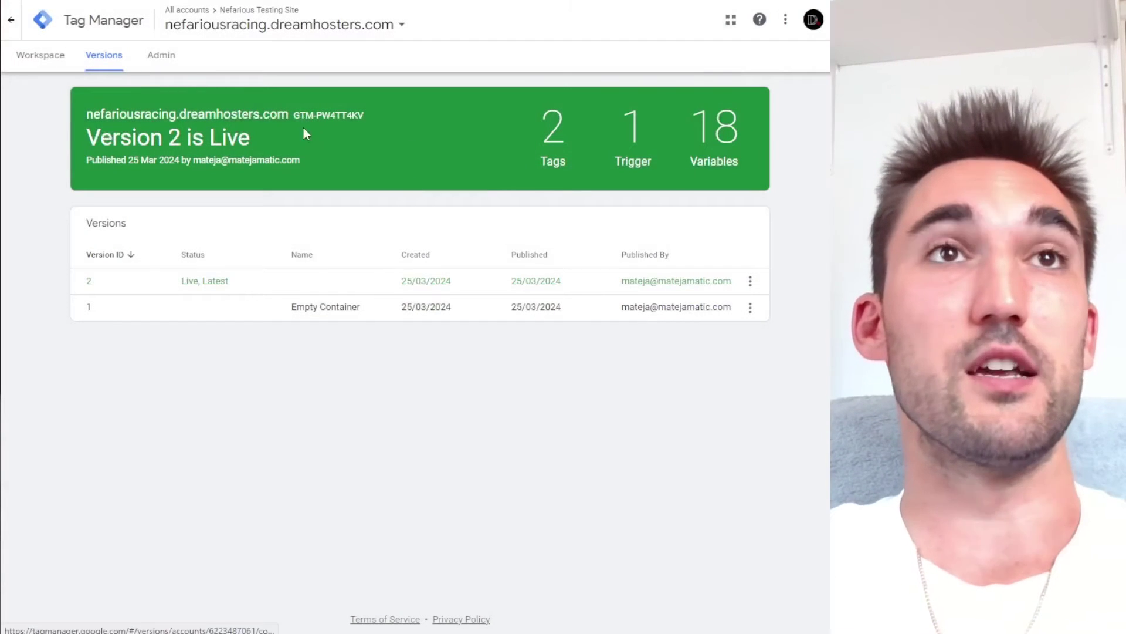
left_click(27, 55)
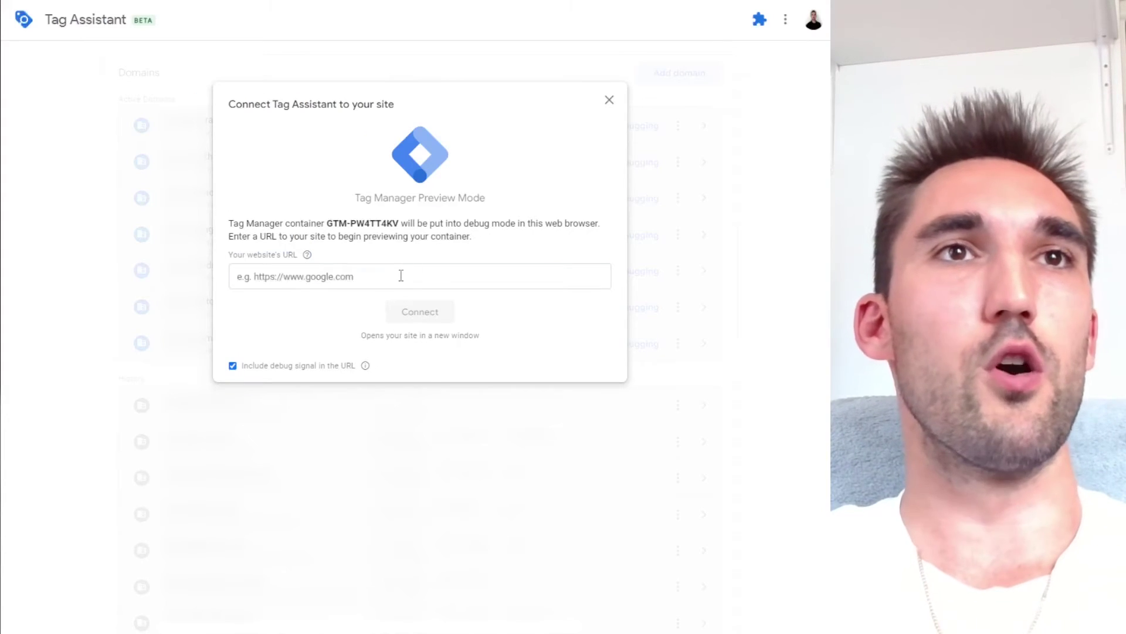
Step: Paste the shop site URL into Tag Assistant and connect preview mode
left_click(401, 275)
key("ctrl+v")
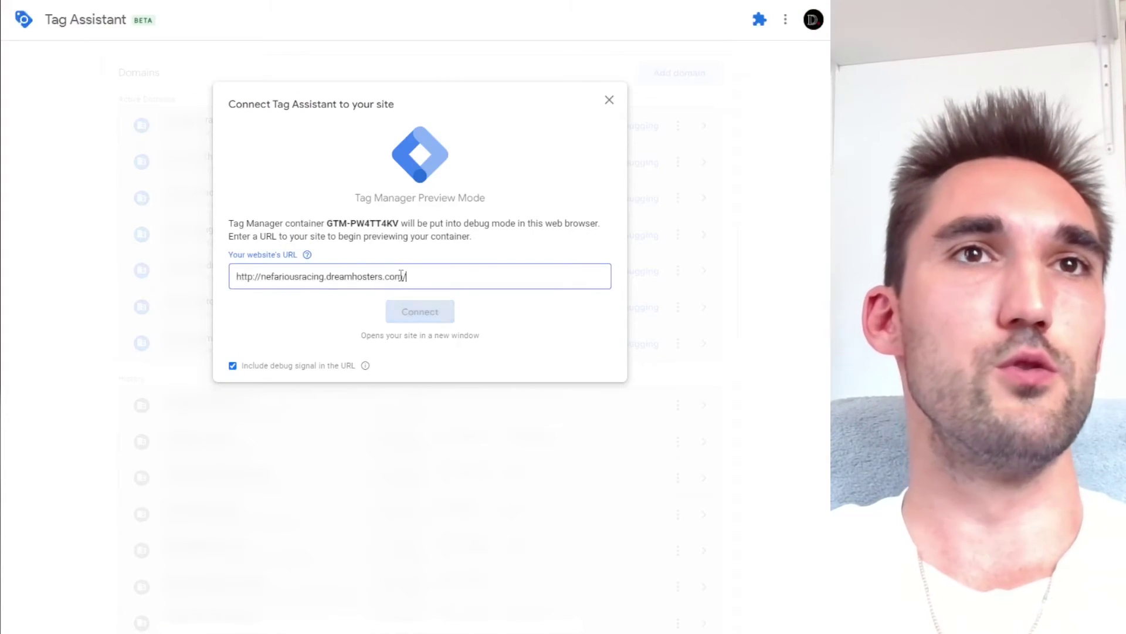
left_click(403, 304)
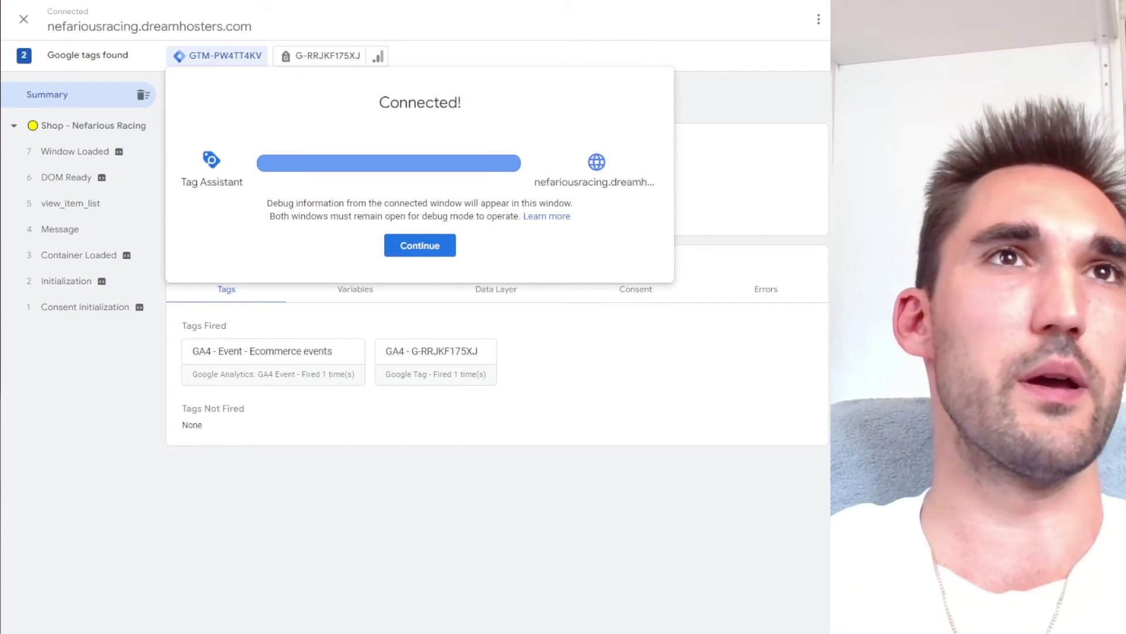
Step: Continue to the reloaded shop page, confirm both GA4 tags fired, and close the GA install instructions
left_click(727, 56)
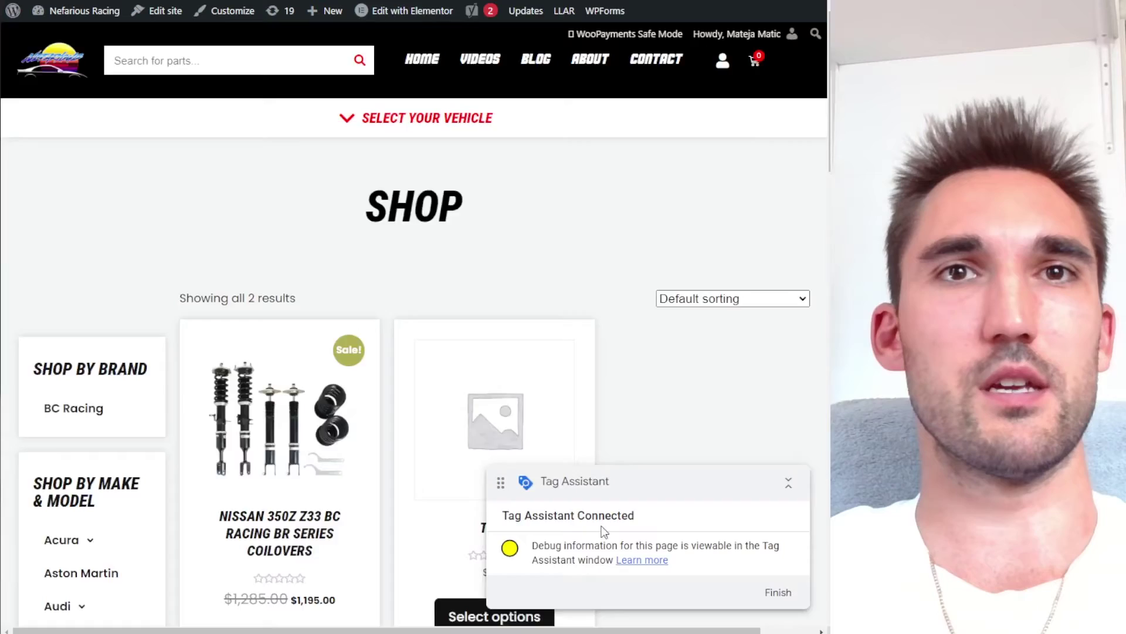
key("F5")
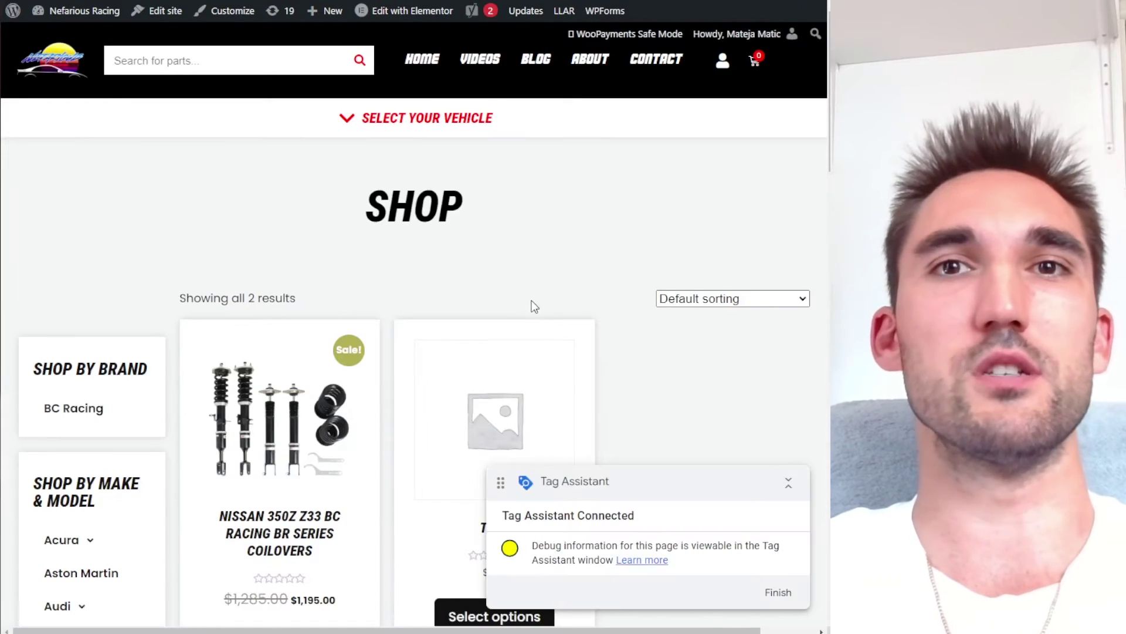
scroll(534, 306, "down", 2)
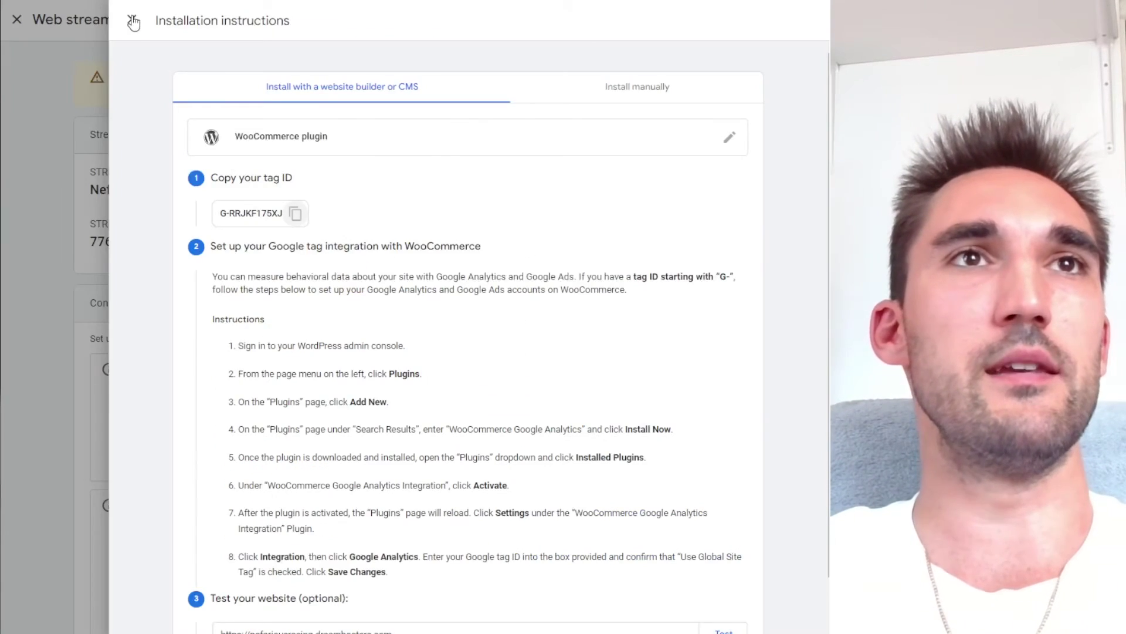
left_click(133, 22)
Step: Finish the GA4 data collection setup and continue to the Analytics home
left_click(109, 20)
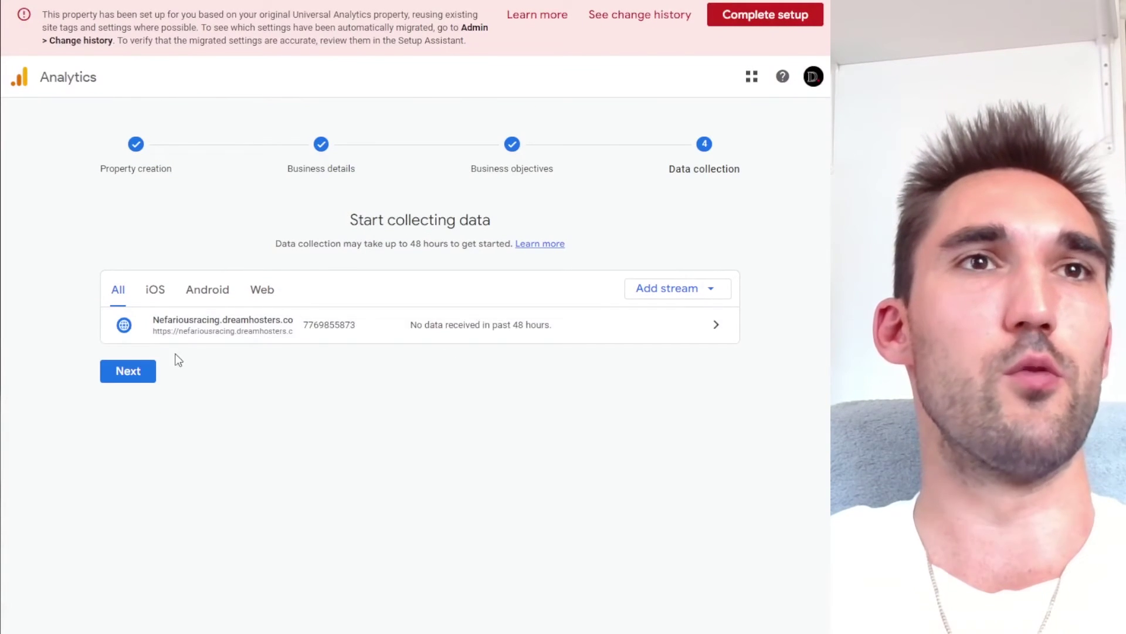
left_click(138, 376)
left_click(445, 584)
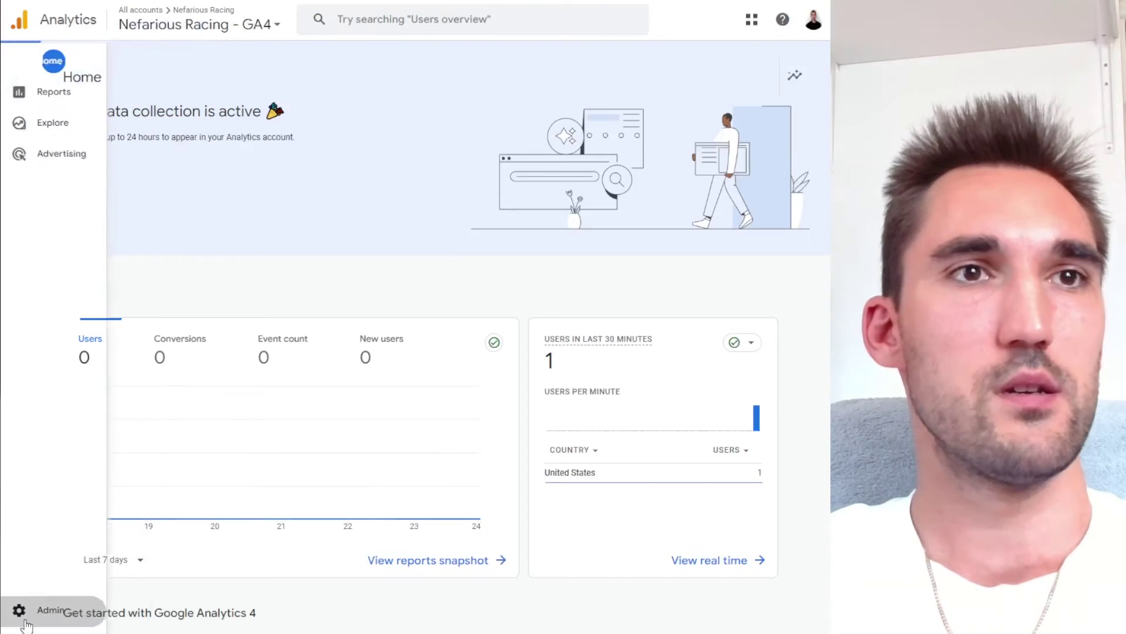
Step: Open DebugView under Admin > Data display to watch page_view and view_item_list events
left_click(25, 620)
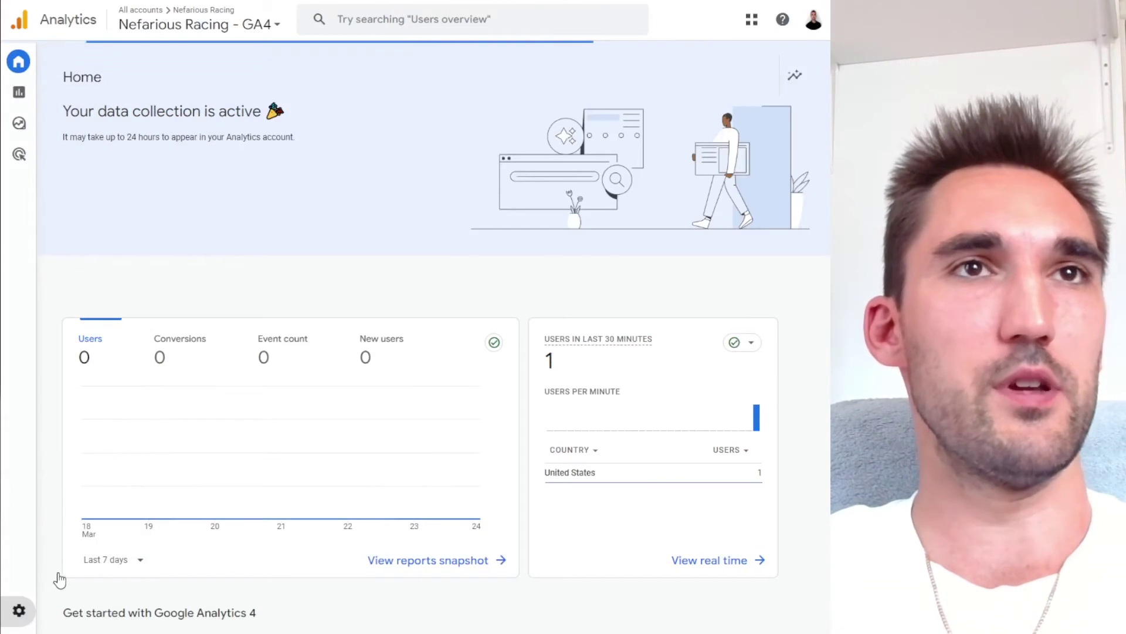
left_click(99, 305)
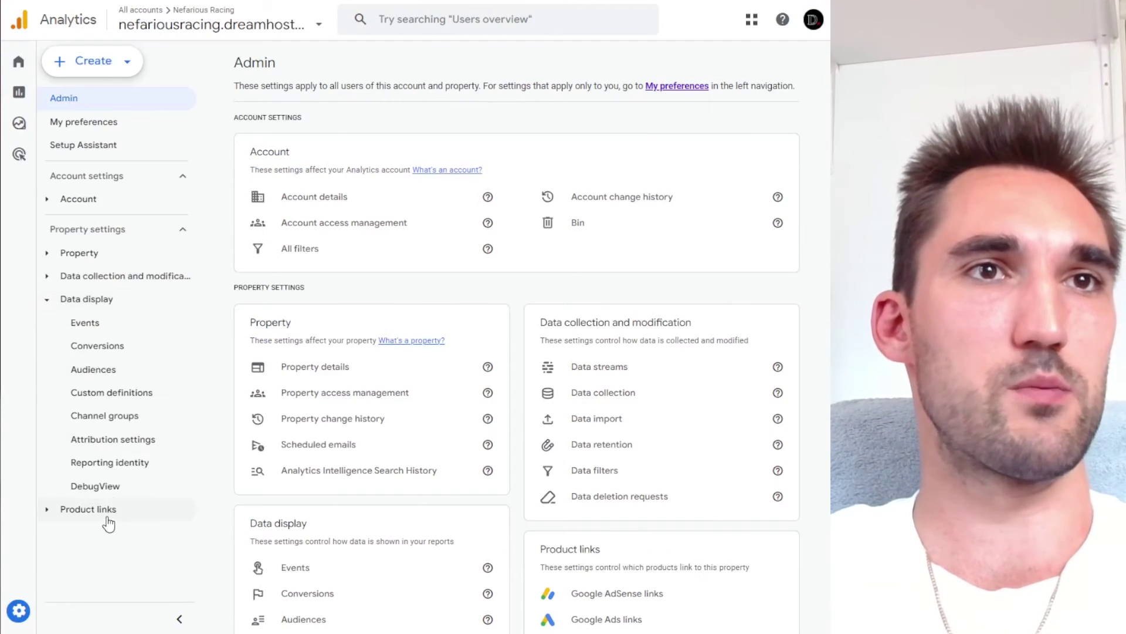
left_click(105, 487)
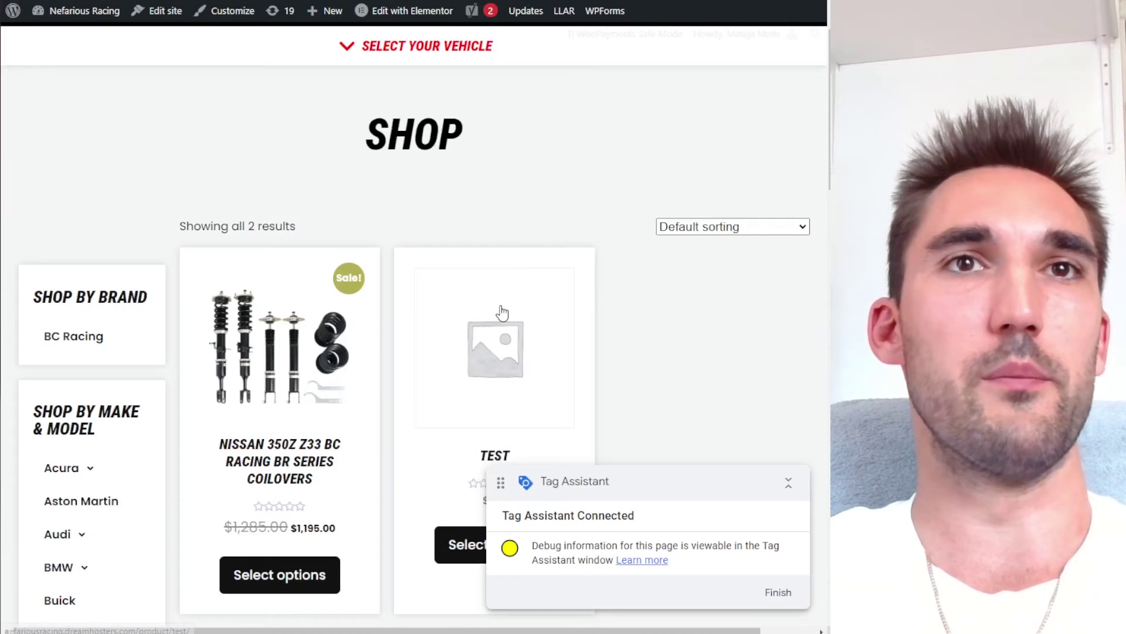
Step: Inspect the tags fired on the view_item event in Tag Assistant
scroll(470, 302, "down", 5)
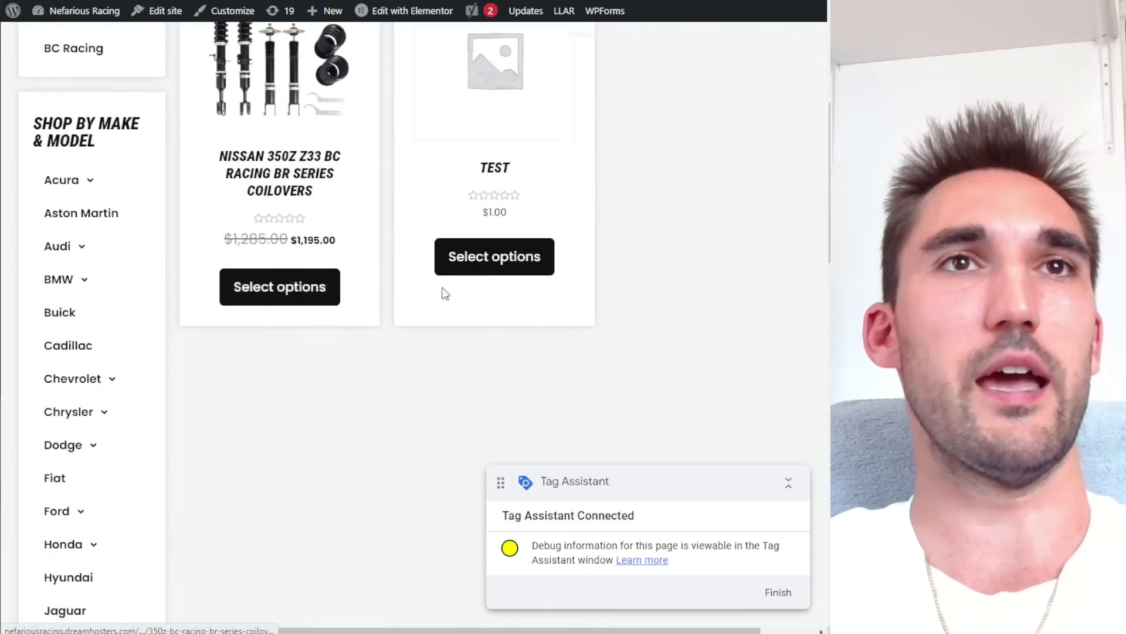
scroll(441, 287, "up", 1)
scroll(666, 276, "up", 3)
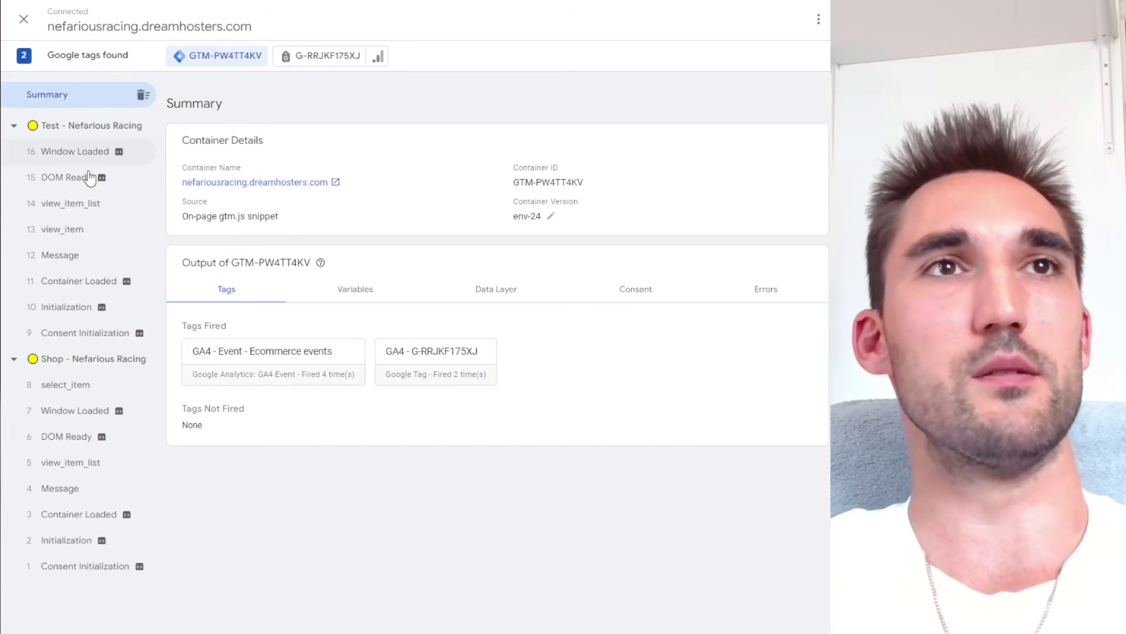
left_click(75, 230)
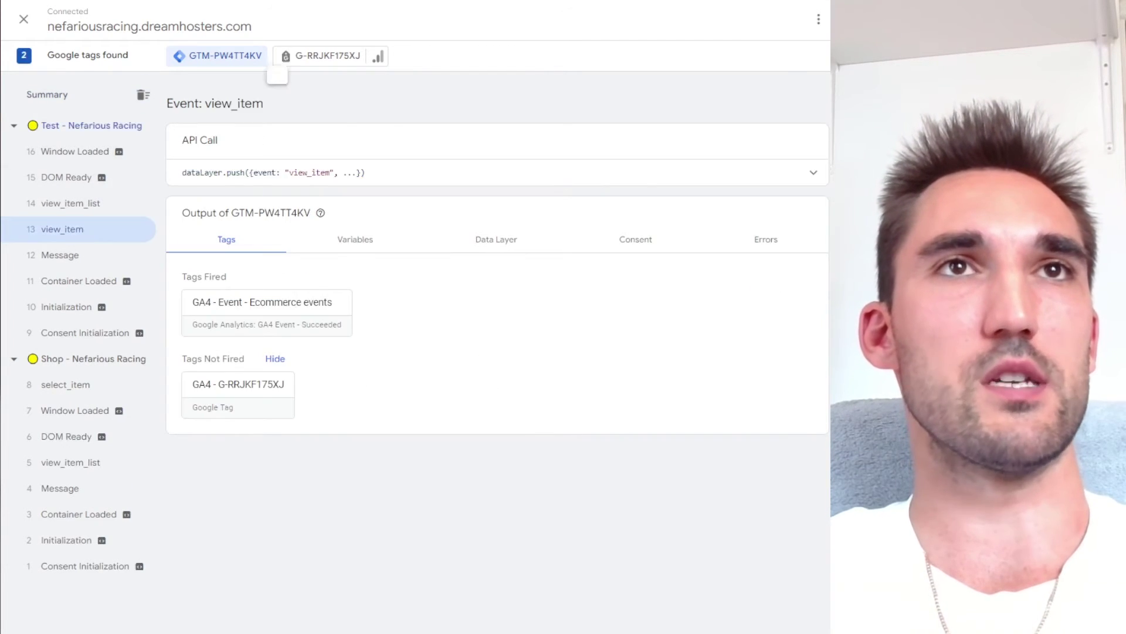
Step: Compare the Test product page with Tag Assistant and confirm add_to_cart in GA4 DebugView
key("alt+Tab")
scroll(545, 294, "down", 4)
scroll(657, 321, "up", 3)
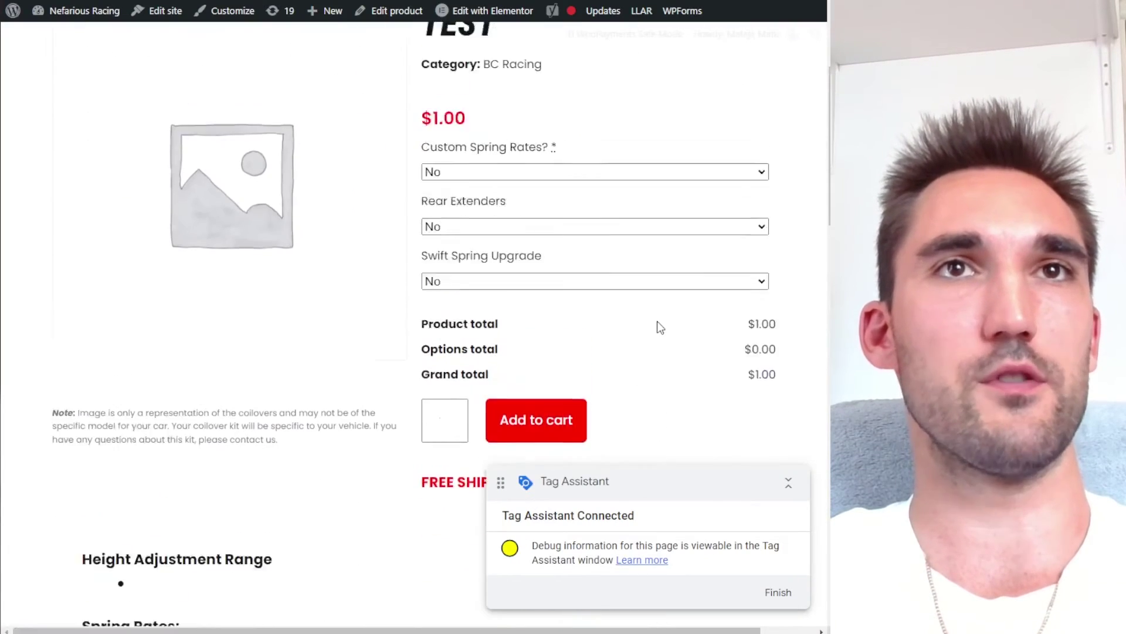
key("alt+Tab")
key("alt+Tab")
scroll(544, 295, "down", 4)
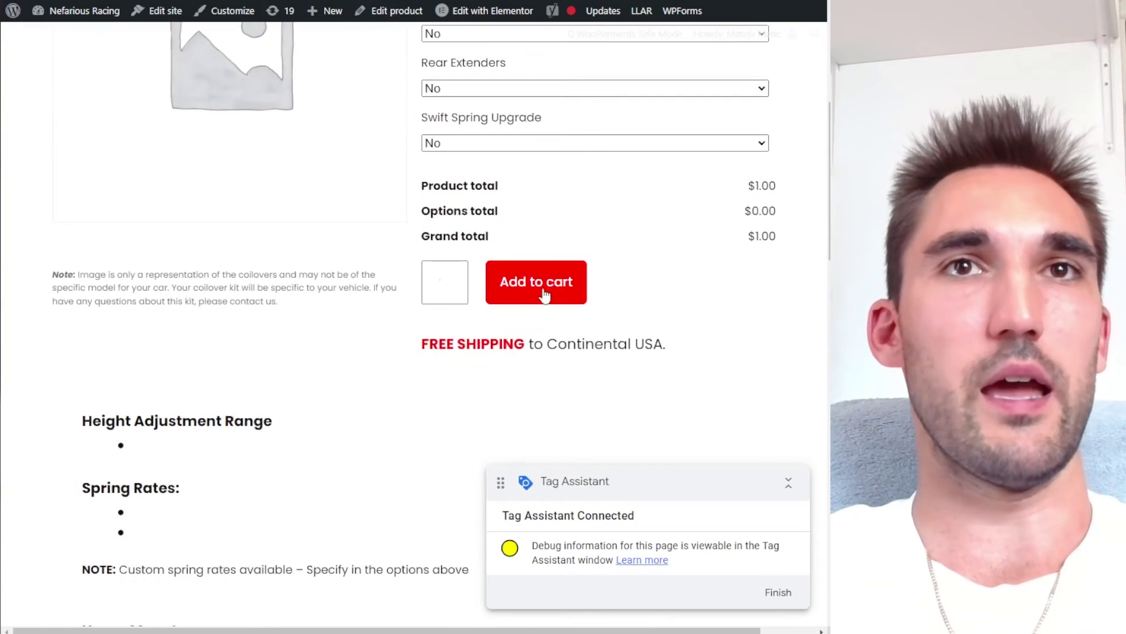
key("alt+Tab")
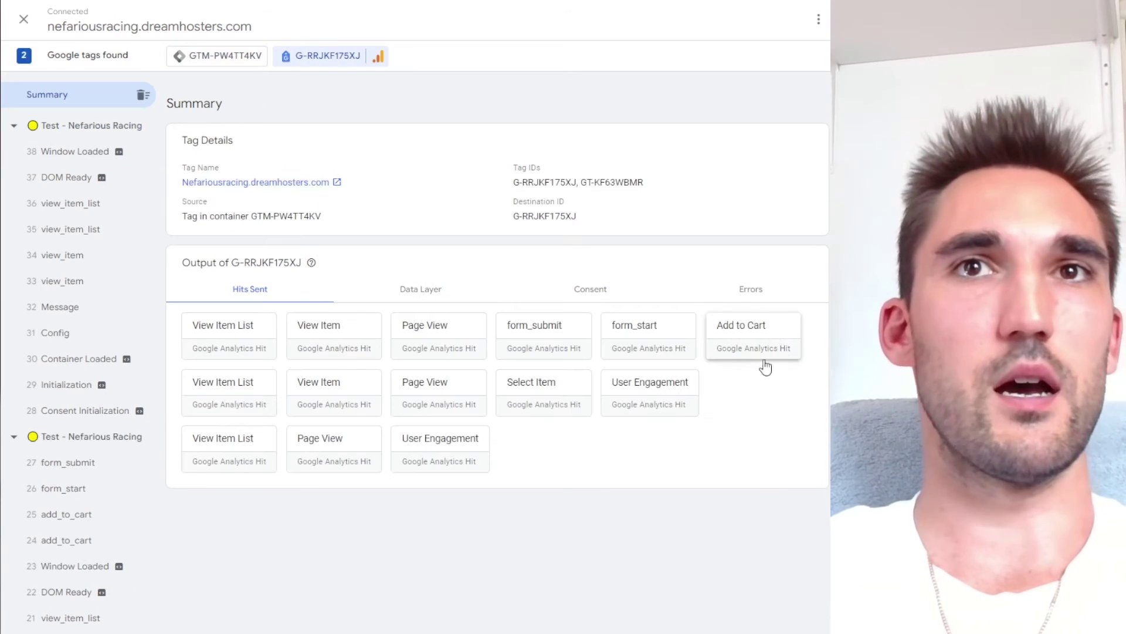
key("alt+Tab")
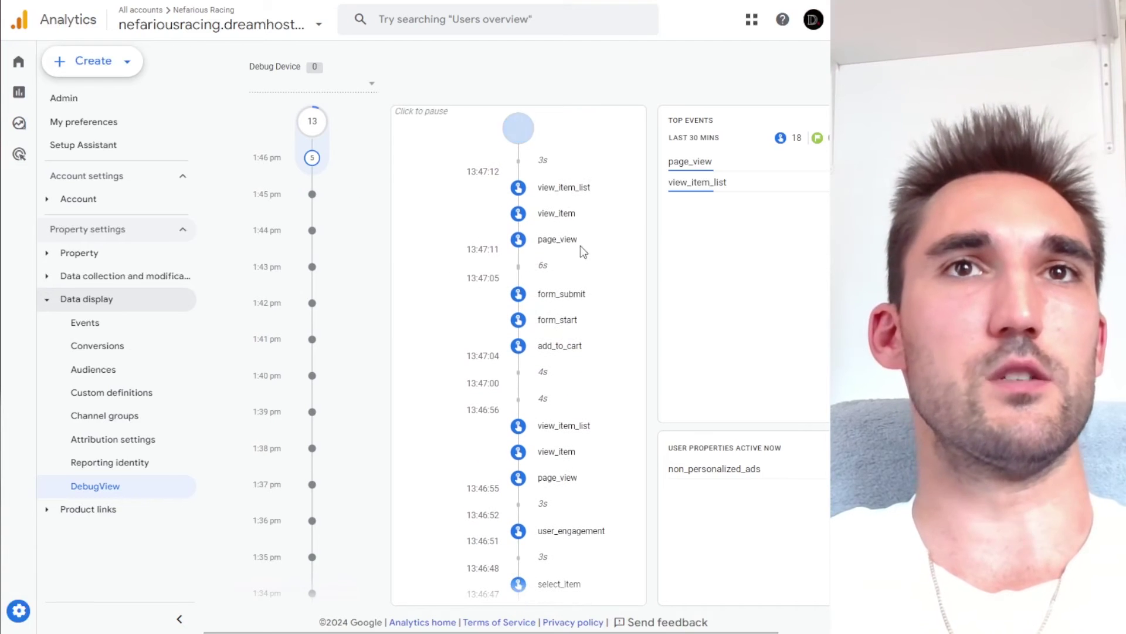
key("ctrl+Tab")
key("ctrl+Tab")
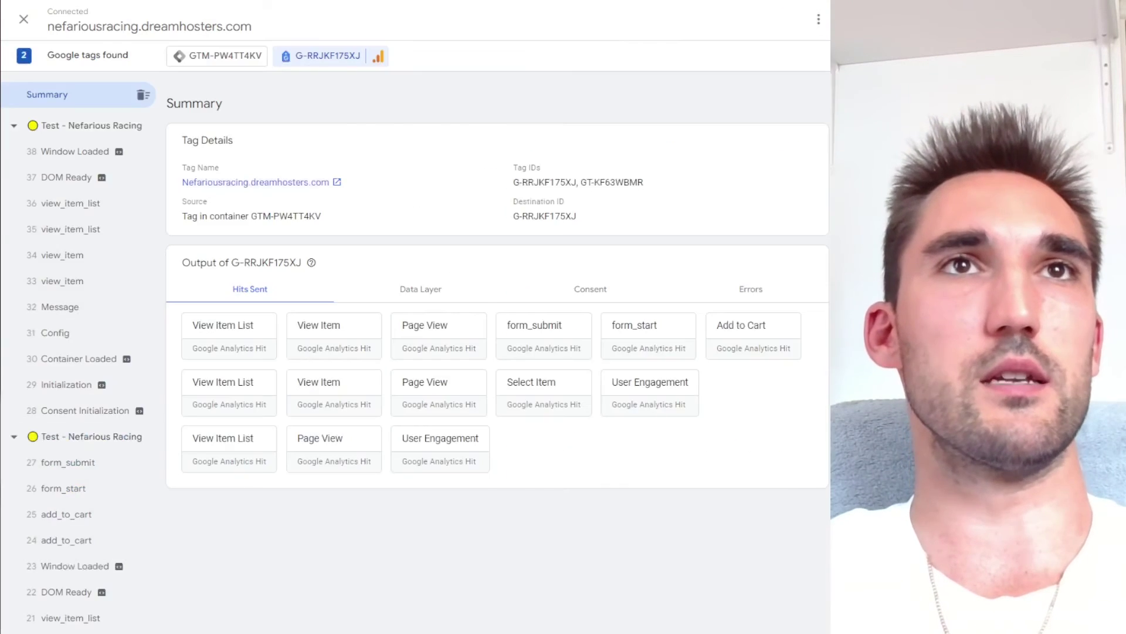
scroll(645, 352, "down", 5)
Step: Add the Test product to the cart and confirm view_cart in Tag Assistant and DebugView
left_click(547, 406)
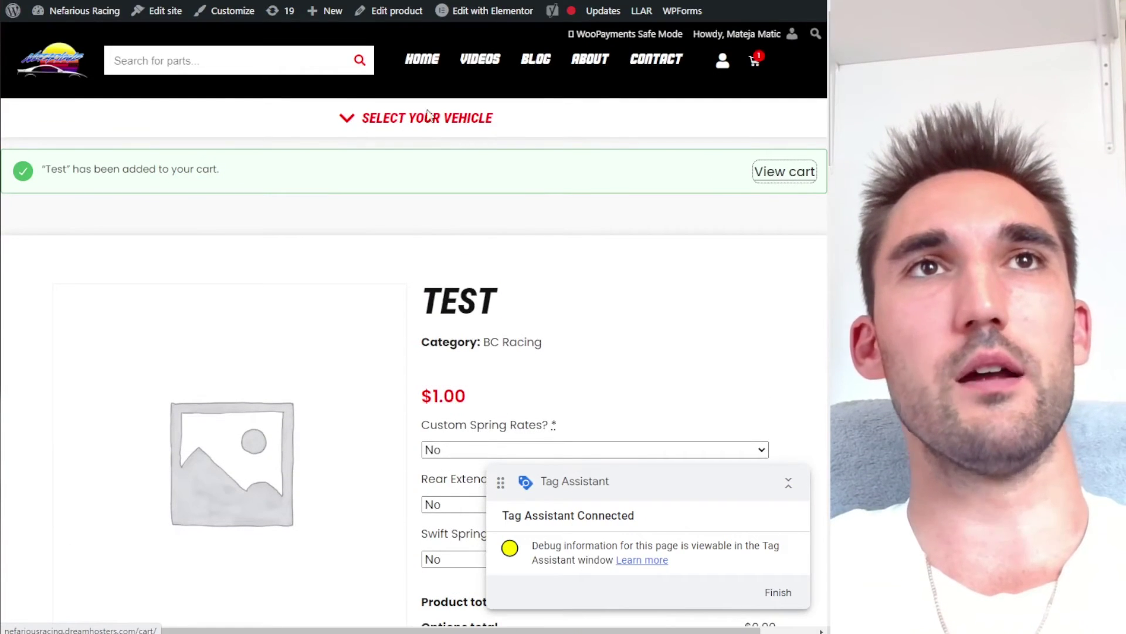
key("ctrl+shift+Tab")
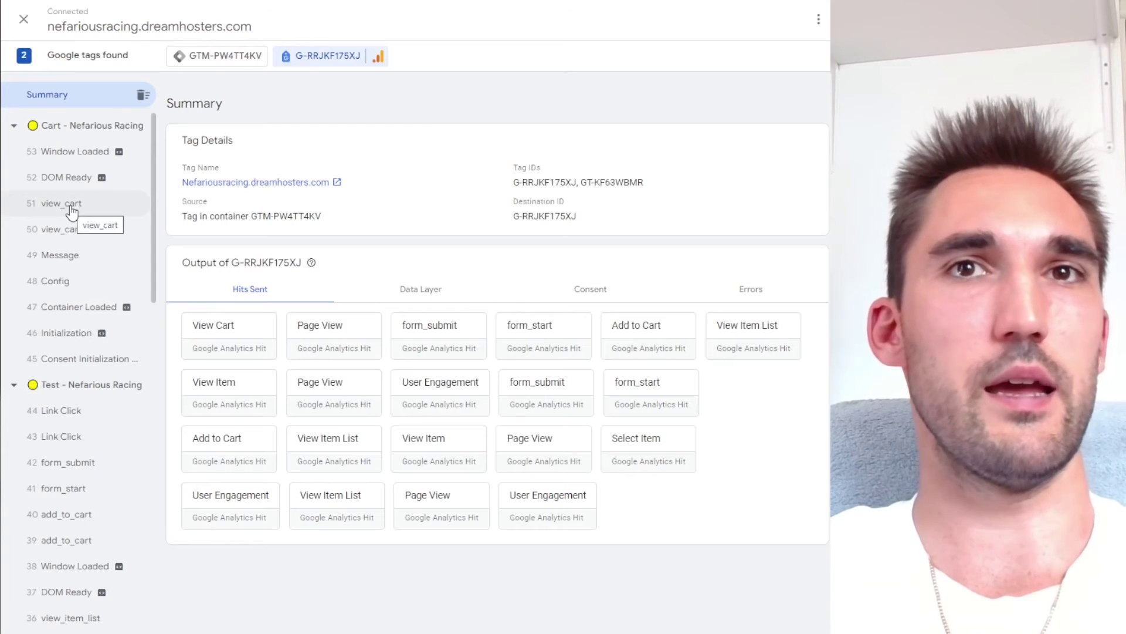
key("ctrl+Tab")
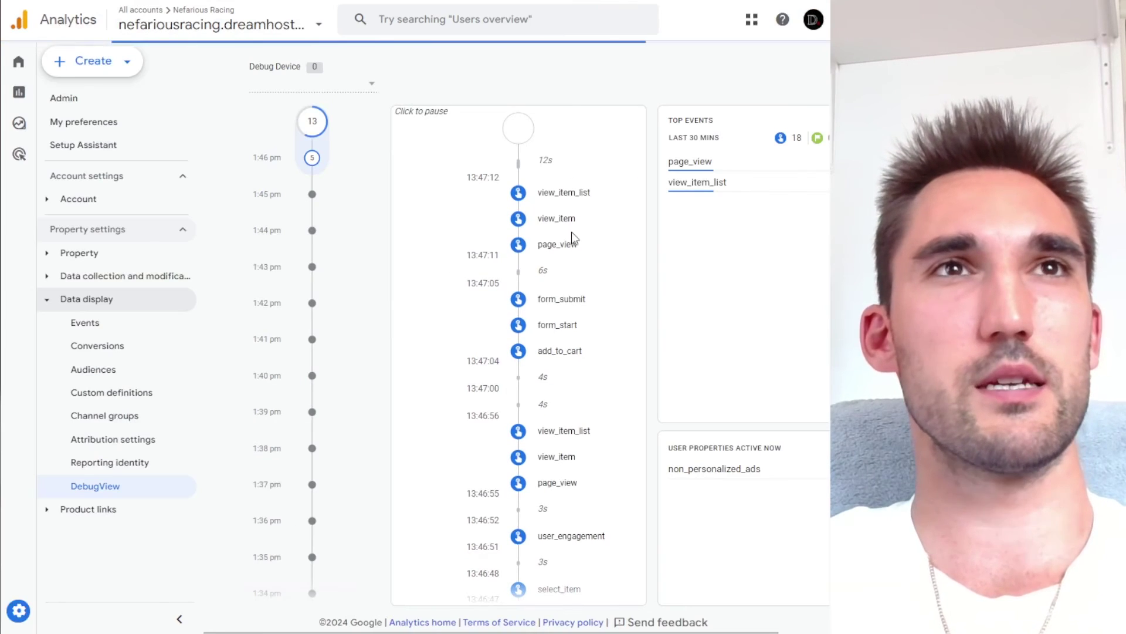
Step: Return to the cart page and confirm begin_checkout arrived in GA4 DebugView
key("ctrl+Tab")
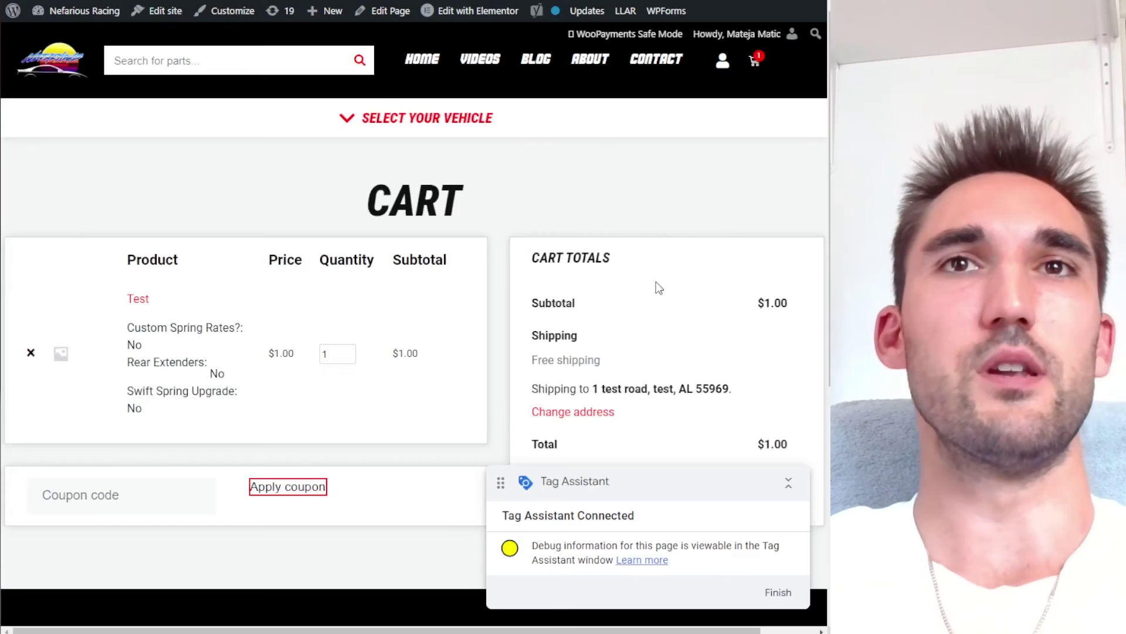
scroll(691, 283, "down", 5)
scroll(683, 258, "up", 5)
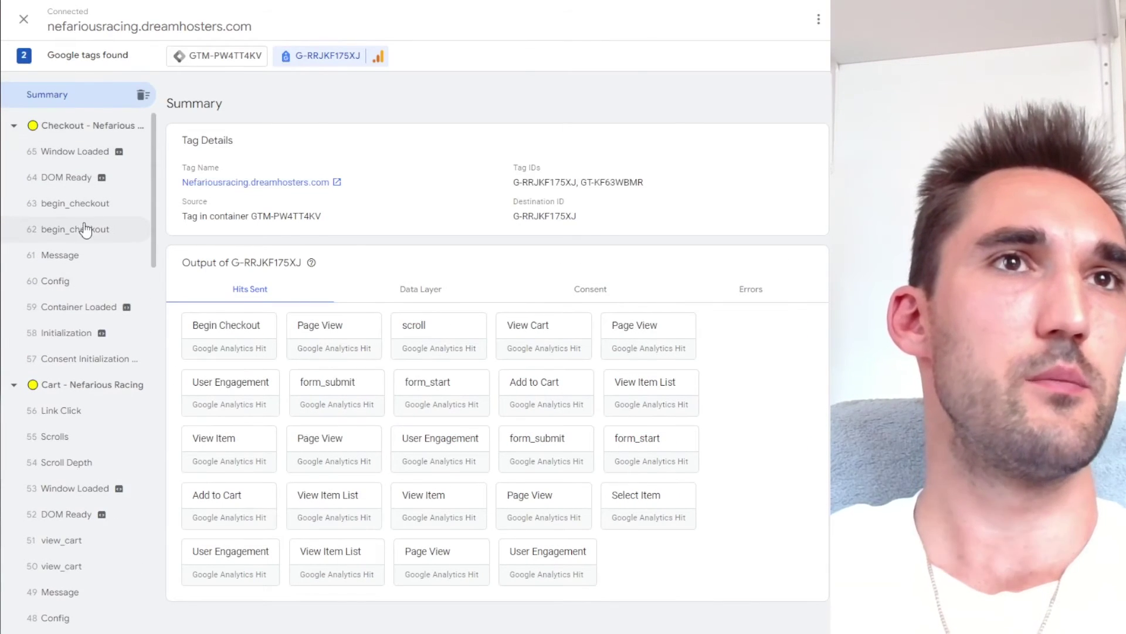
key("alt+Tab")
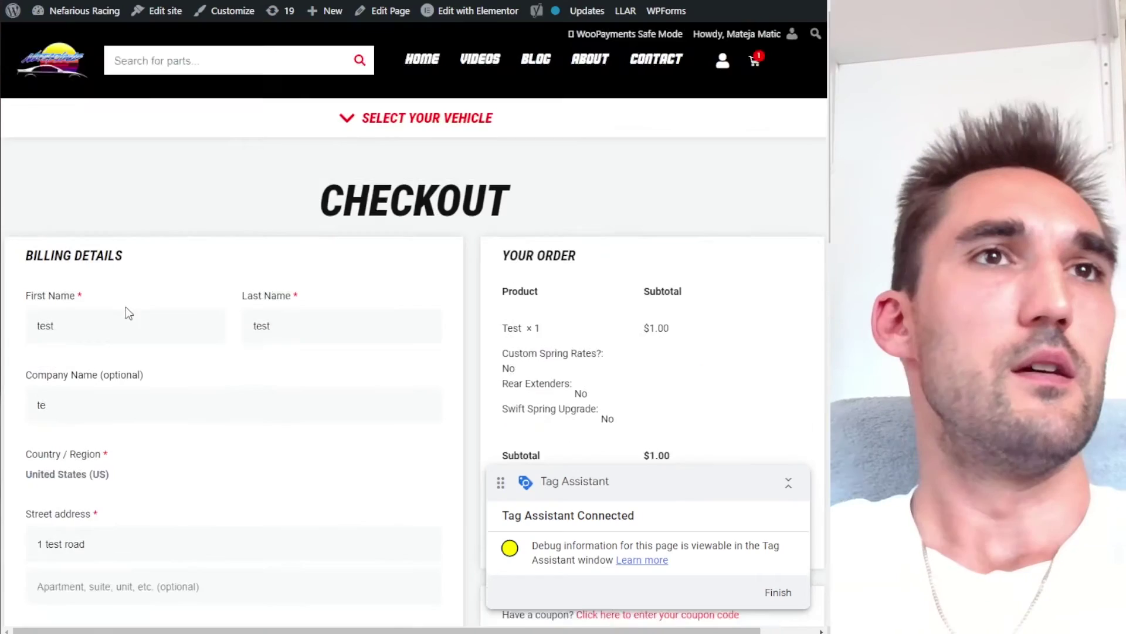
Step: Copy the test Visa card number into the checkout's Card number field and move to the expiry date
scroll(125, 309, "down", 3)
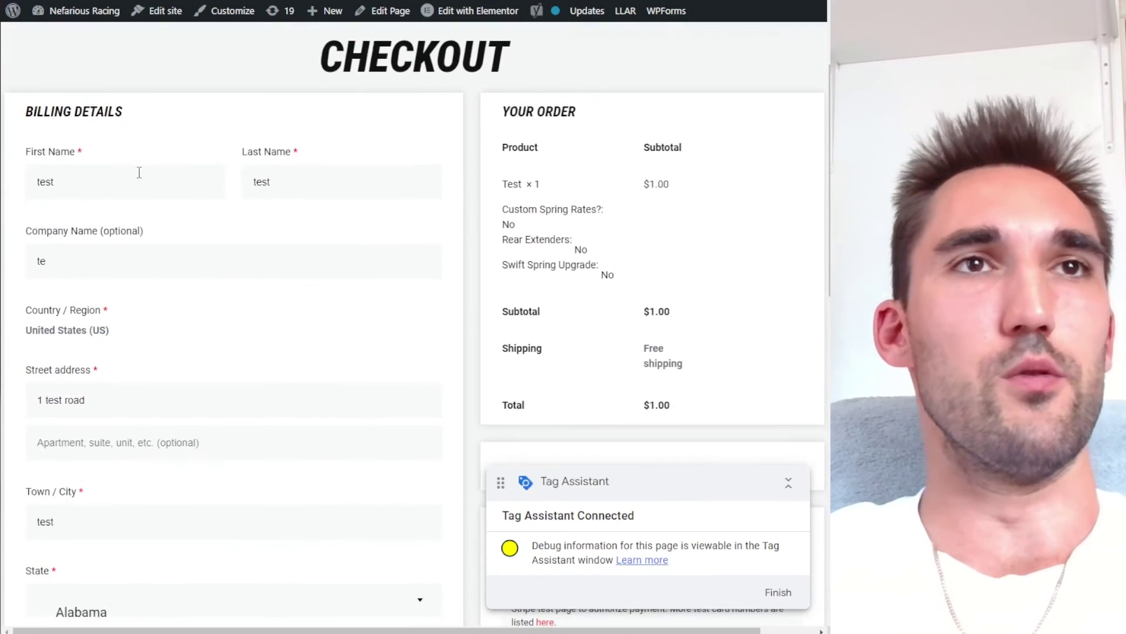
scroll(85, 270, "down", 7)
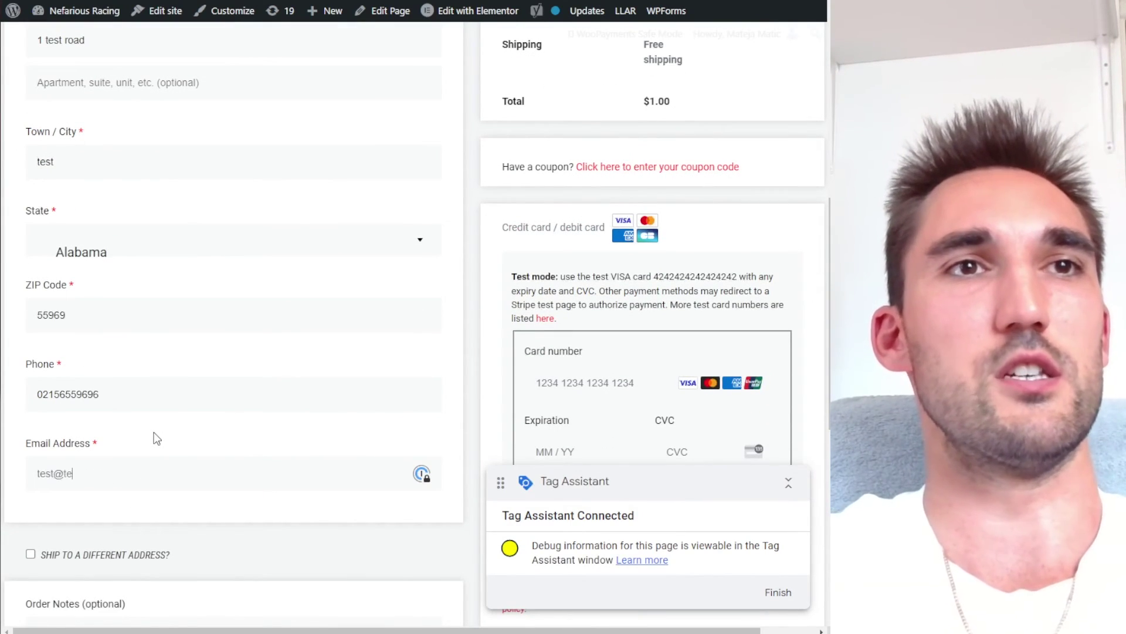
scroll(157, 439, "down", 1)
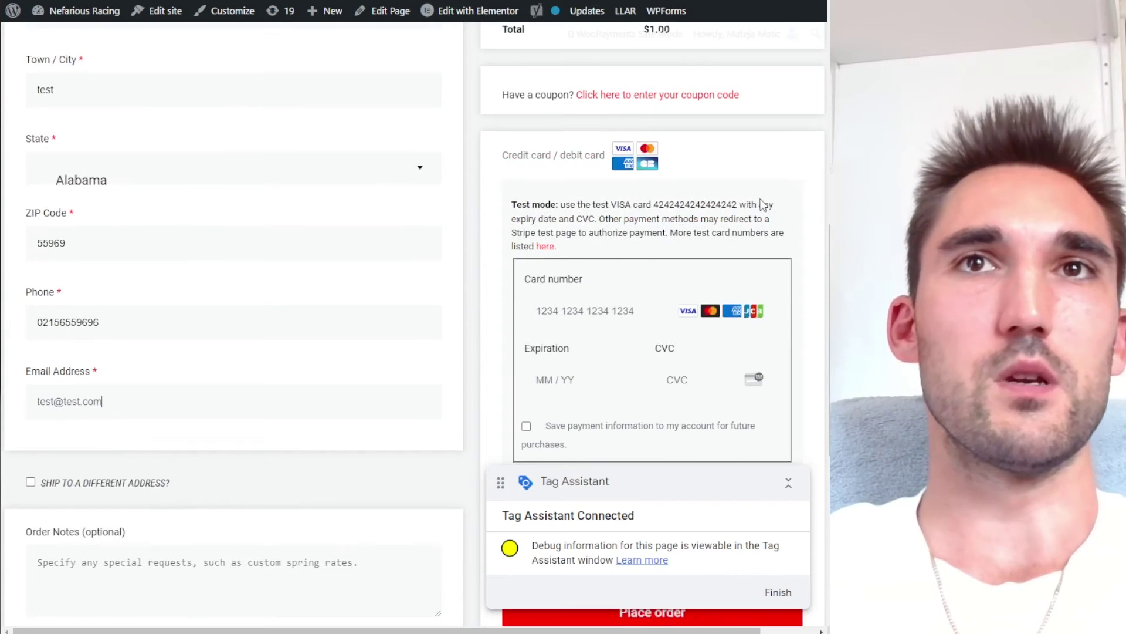
left_click_drag(735, 213, 653, 212)
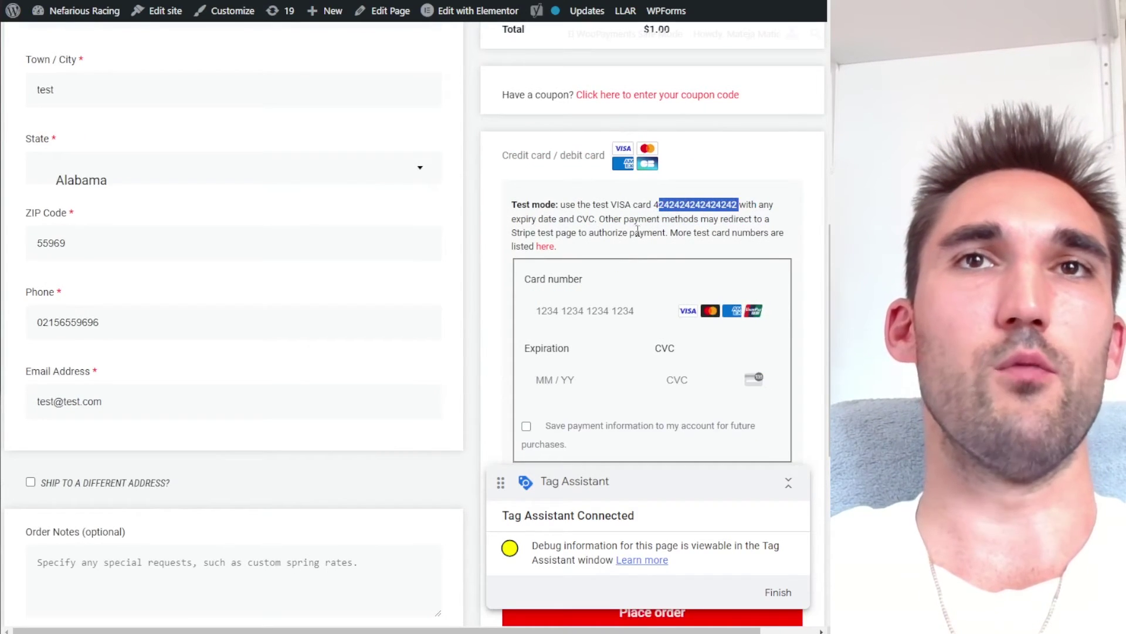
left_click(584, 319)
key("ctrl+v")
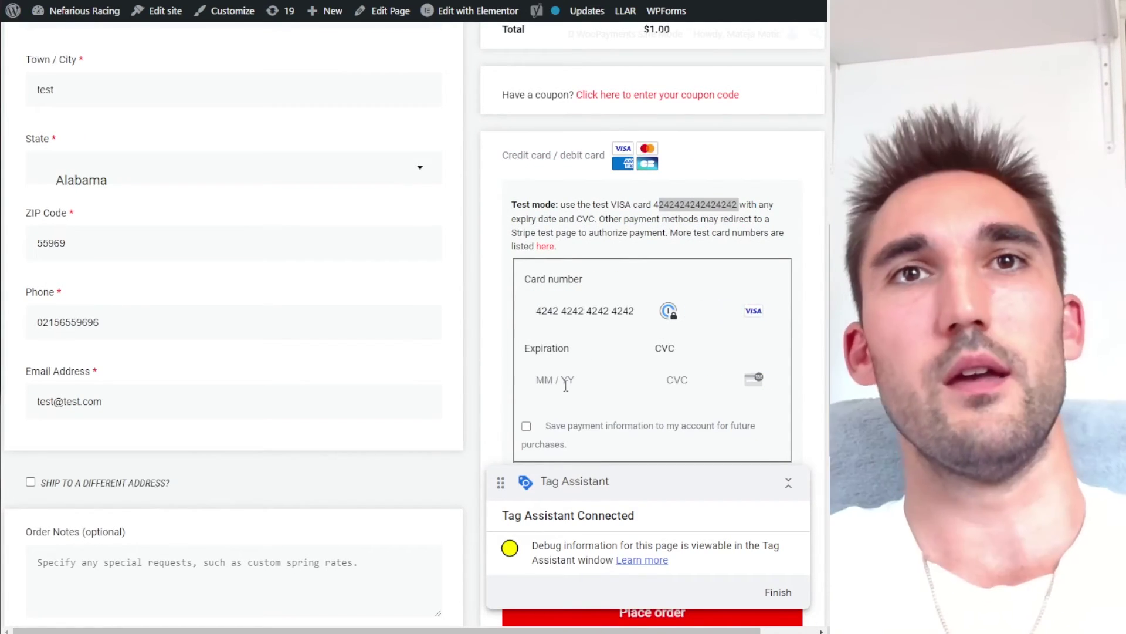
left_click(567, 384)
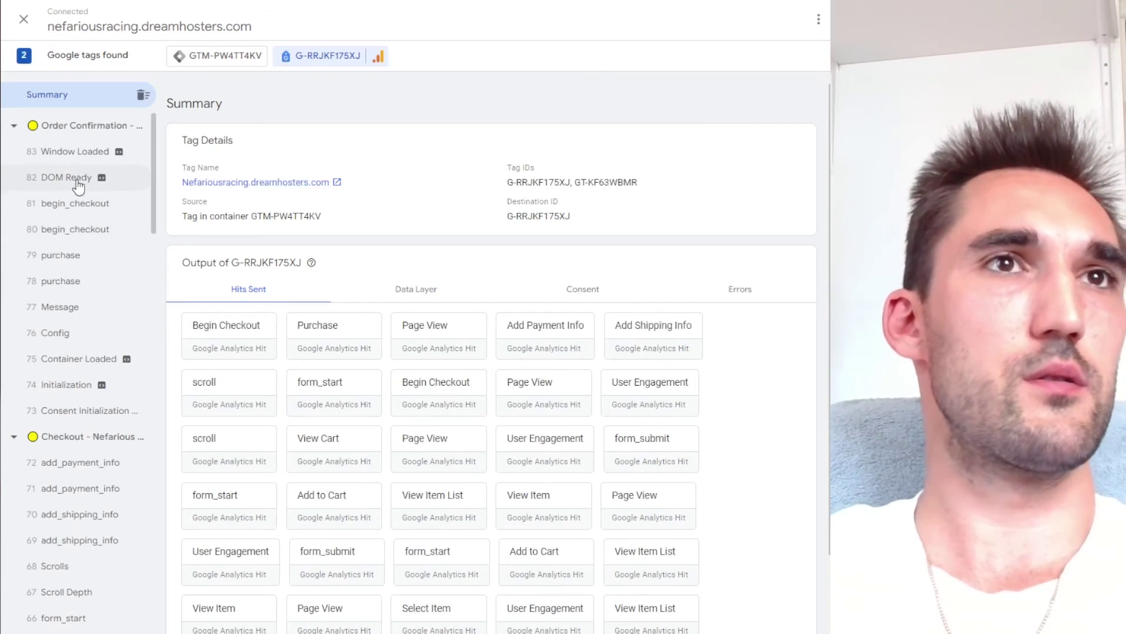
scroll(99, 299, "down", 1)
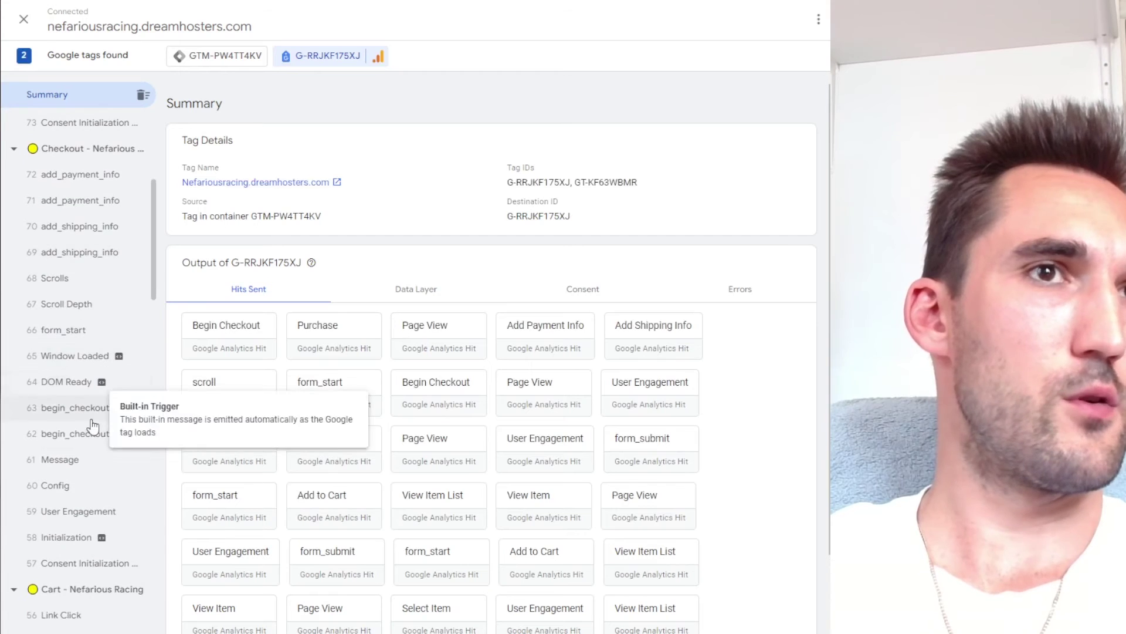
scroll(88, 392, "up", 5)
scroll(740, 435, "down", 1)
scroll(741, 435, "down", 1)
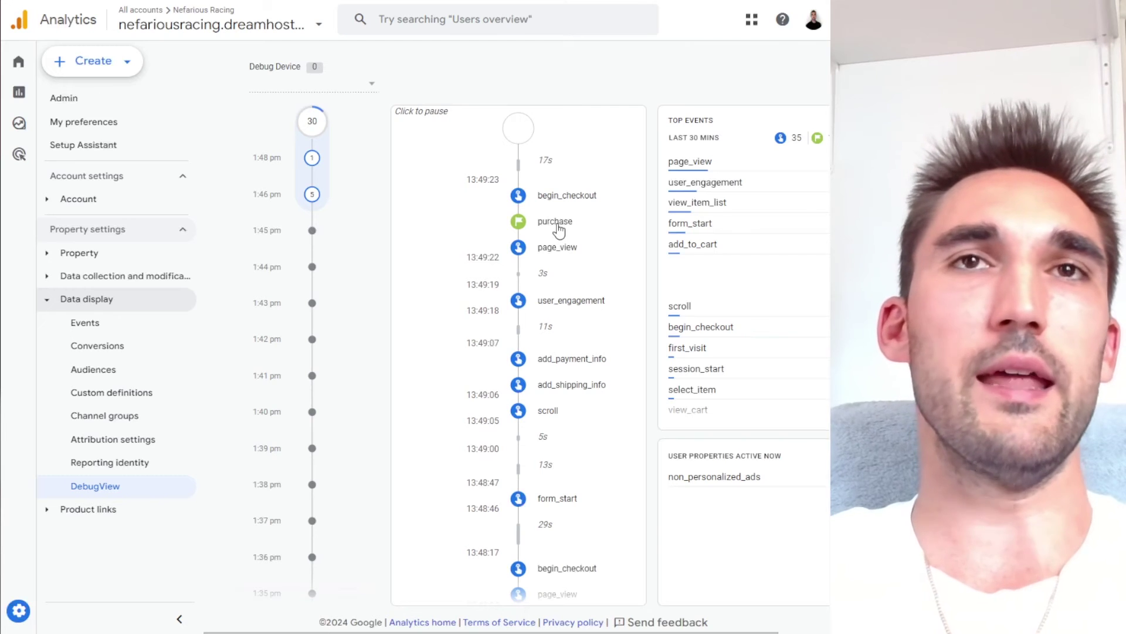
left_click(555, 222)
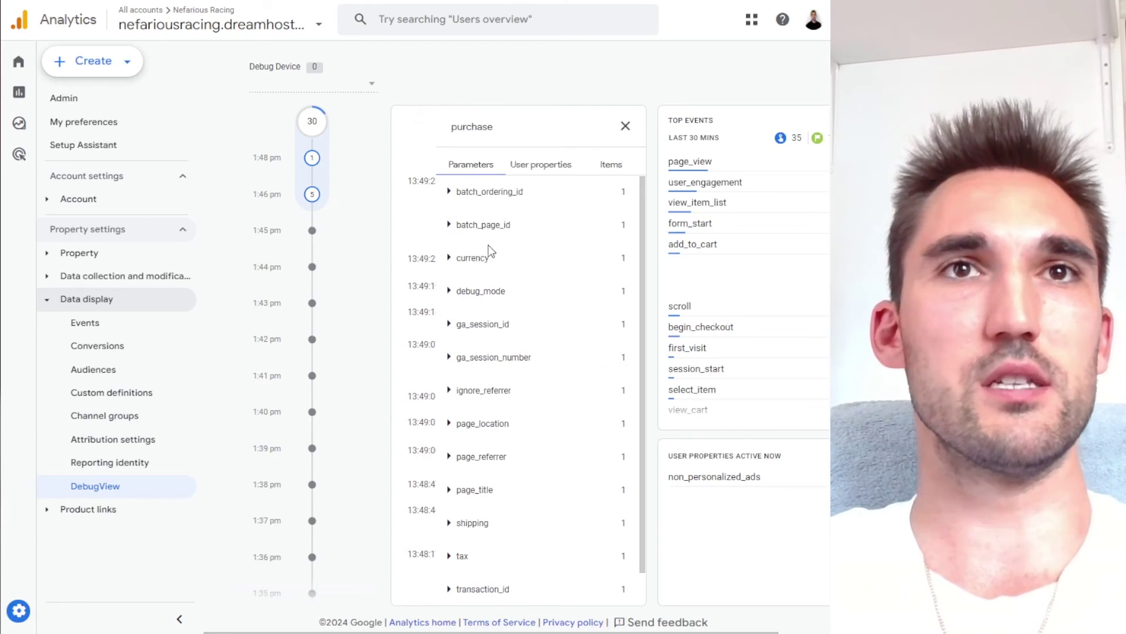
scroll(504, 411, "down", 1)
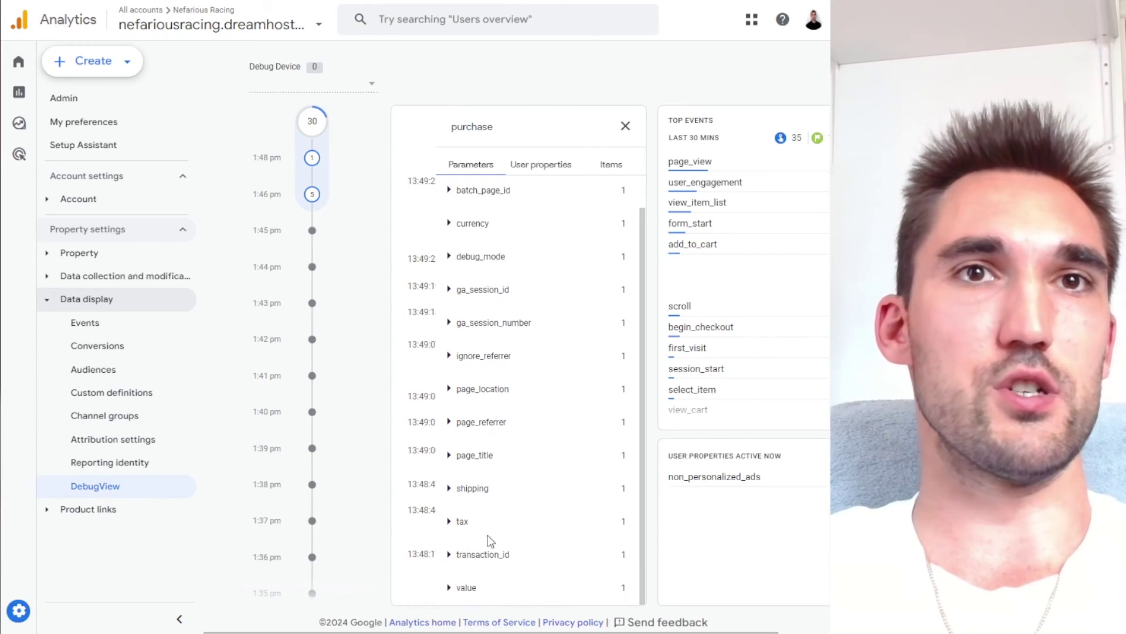
left_click(473, 488)
scroll(483, 503, "down", 2)
left_click(480, 428)
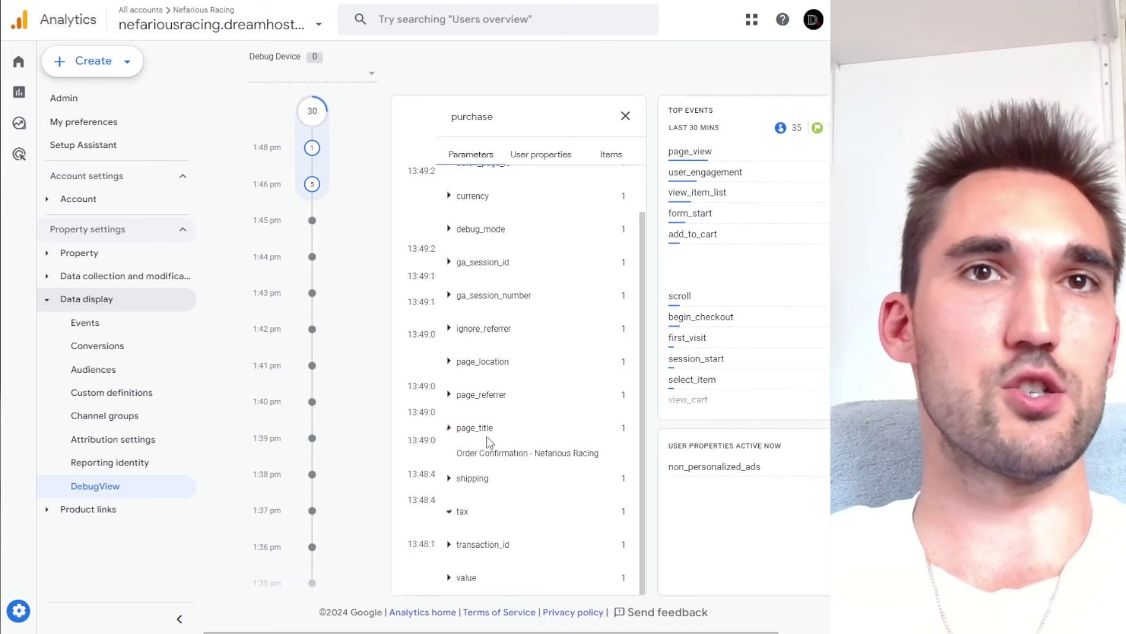
left_click(475, 428)
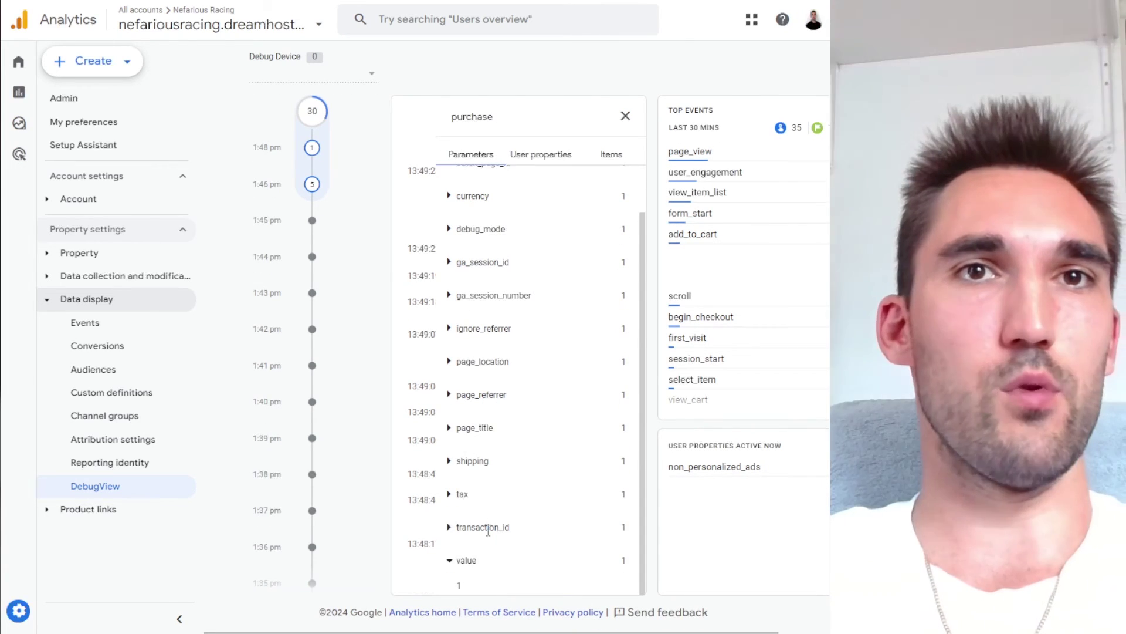
left_click(478, 527)
scroll(474, 387, "up", 3)
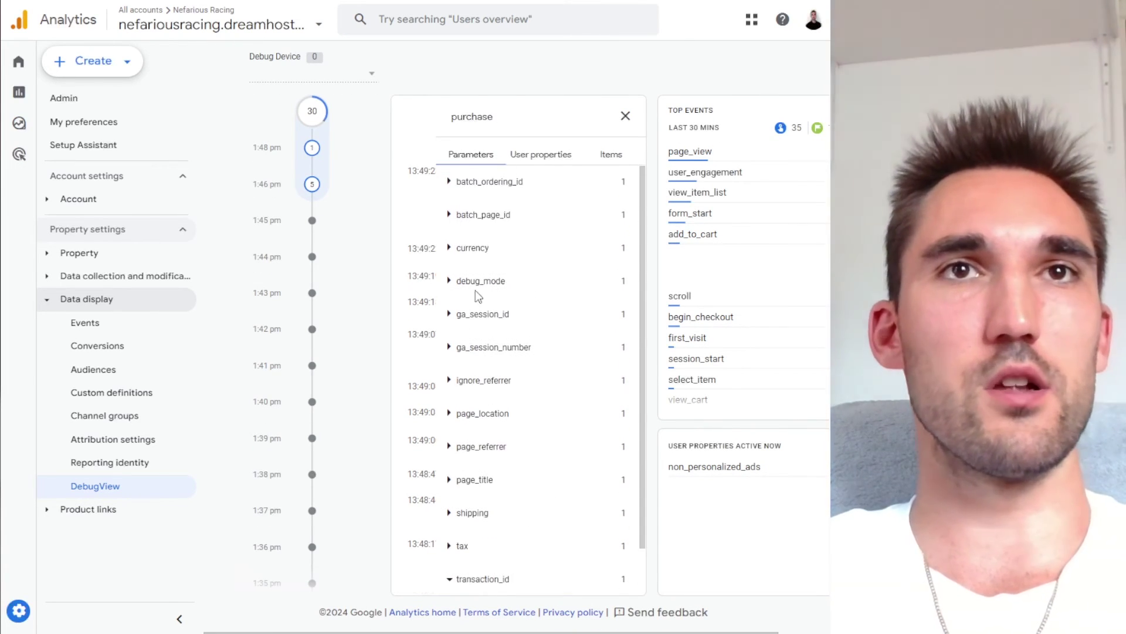
left_click(469, 182)
left_click(486, 233)
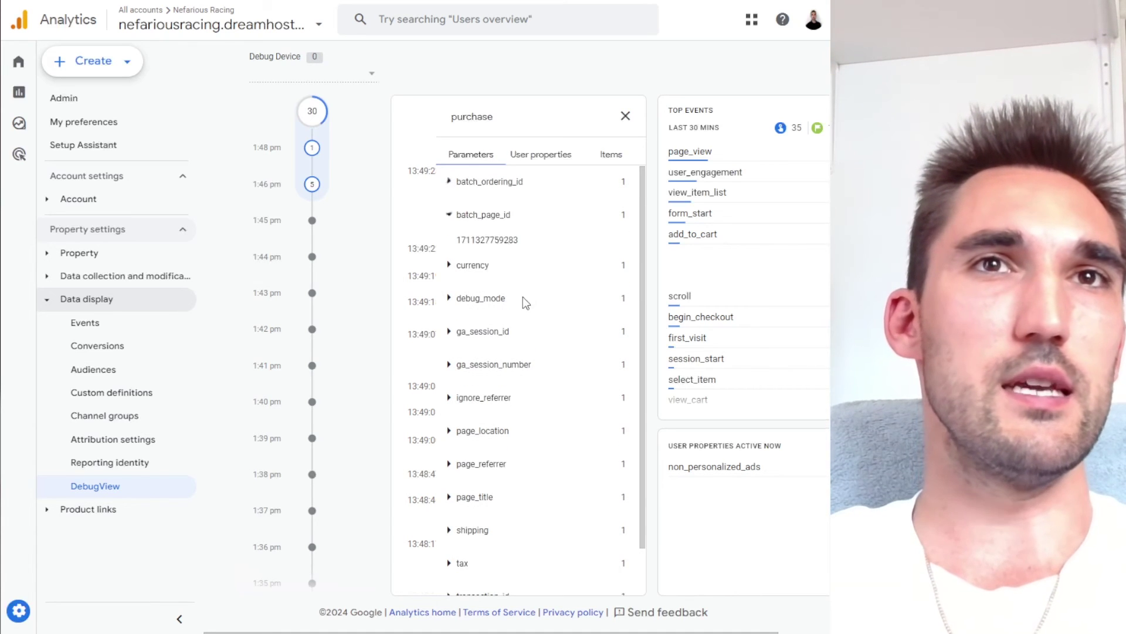
left_click(493, 332)
left_click(542, 157)
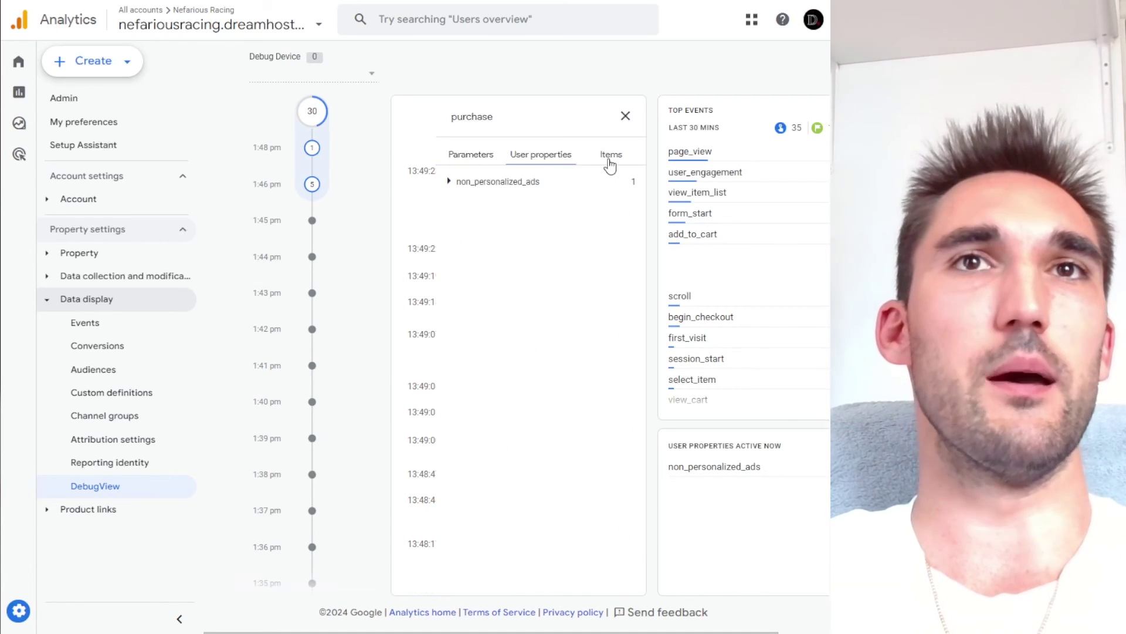
left_click(608, 158)
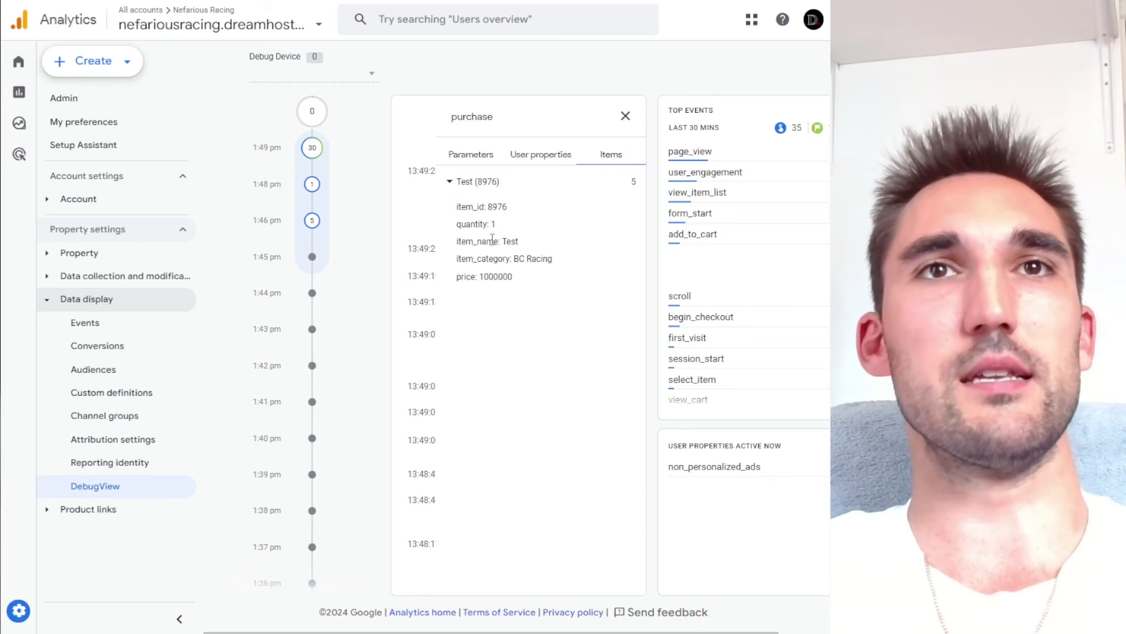
left_click_drag(548, 260, 506, 230)
left_click(501, 276)
left_click_drag(508, 276, 531, 277)
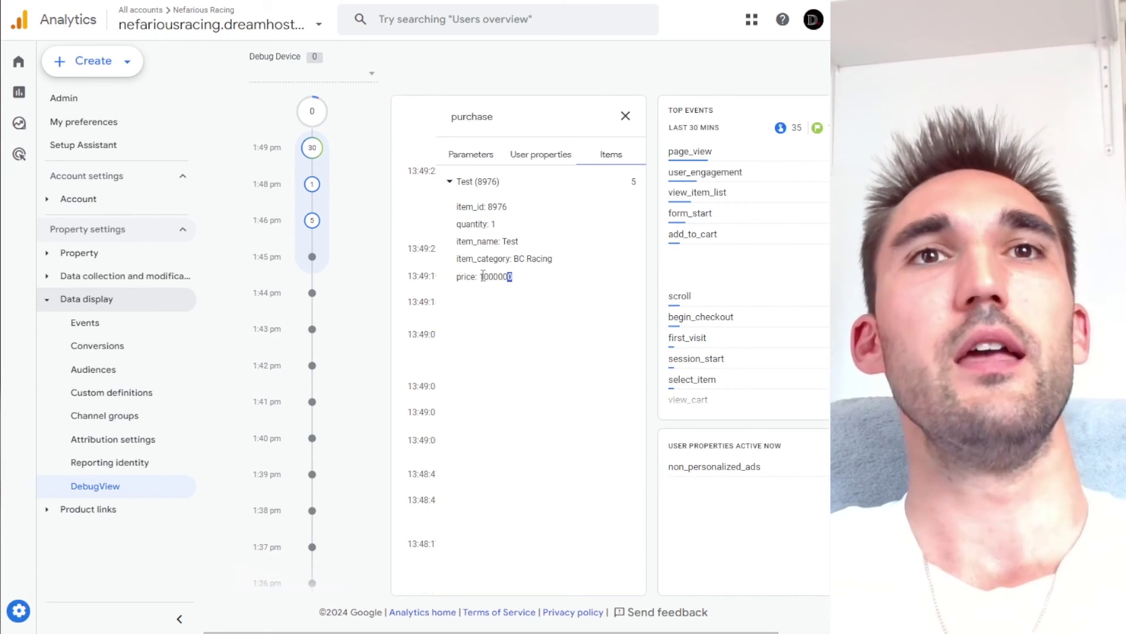
left_click(480, 276)
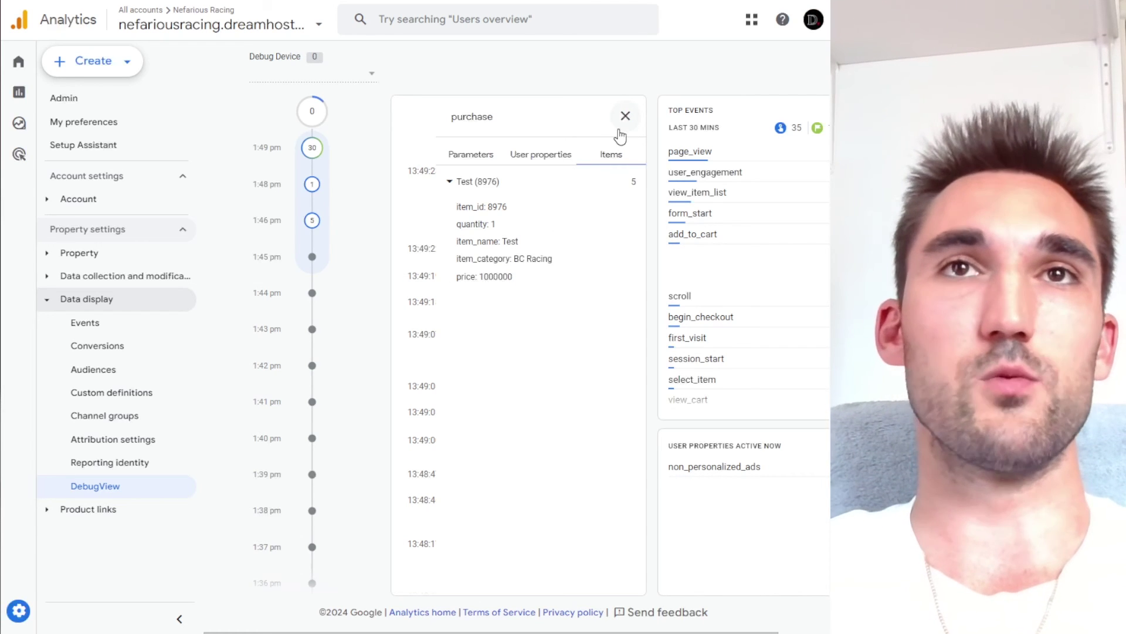
left_click(624, 117)
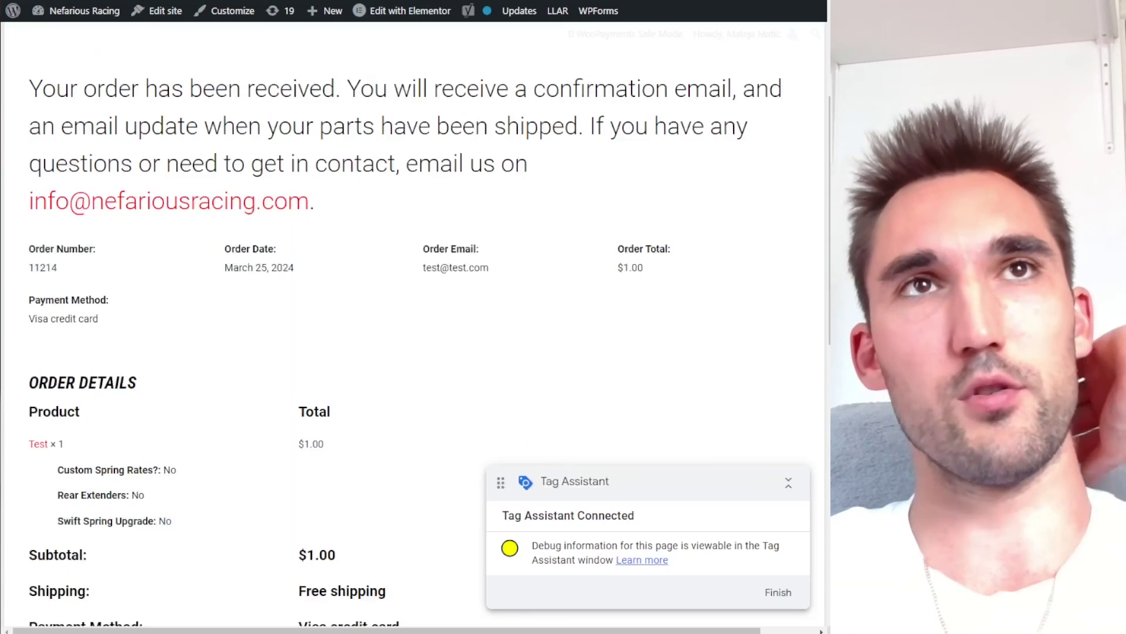
Step: List the container's tags, showing the GA4 Google Tag and GA4 e-commerce events tag
scroll(346, 37, "up", 5)
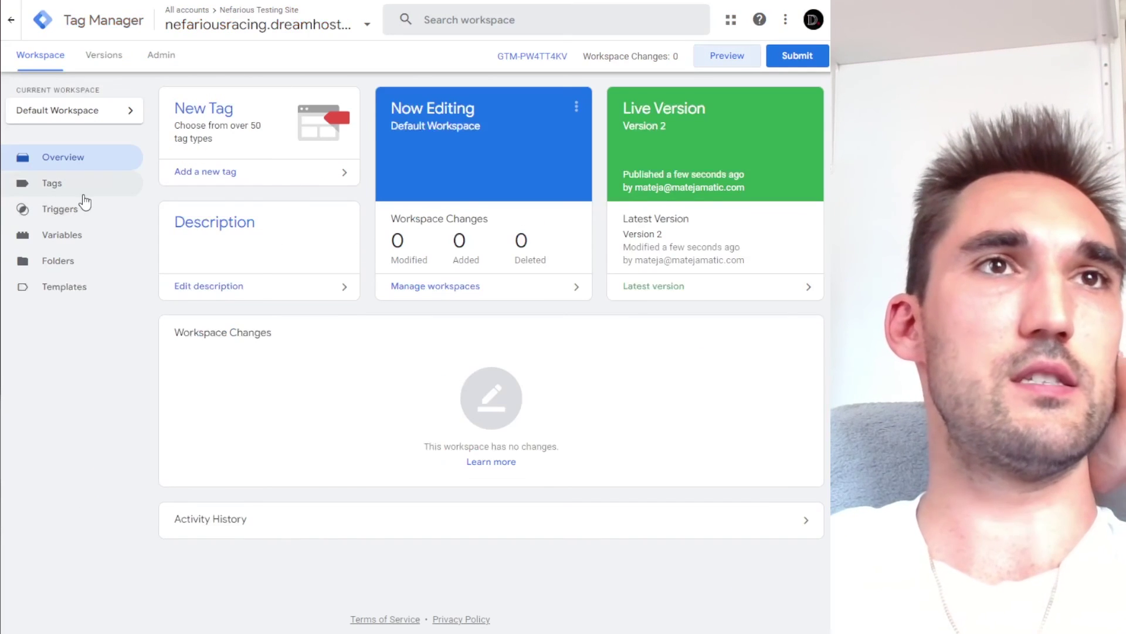
left_click(91, 196)
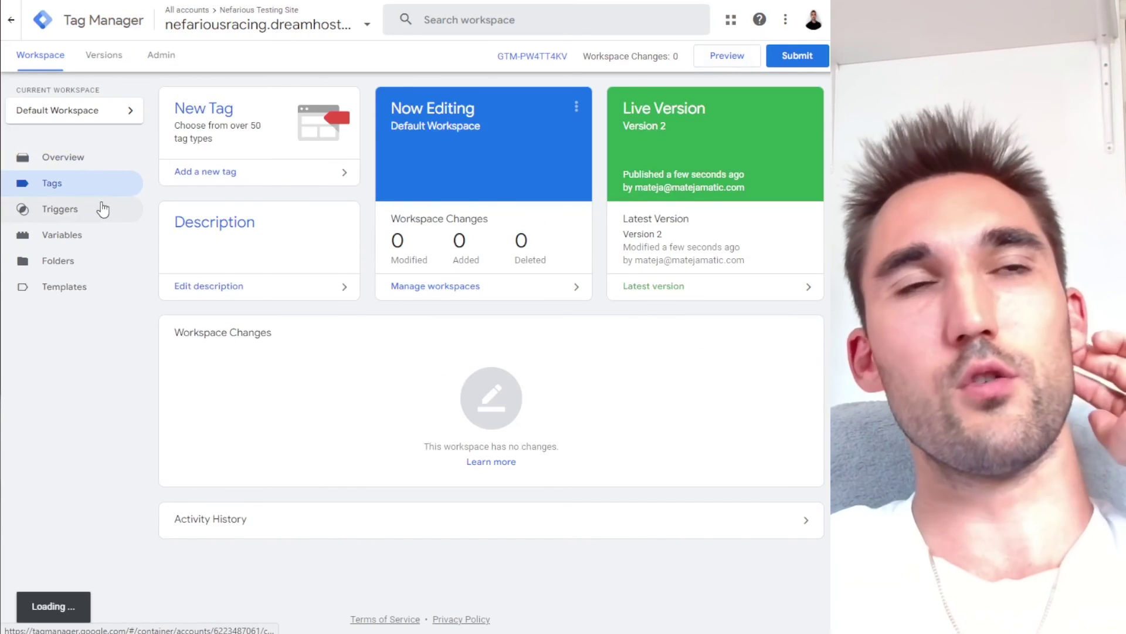